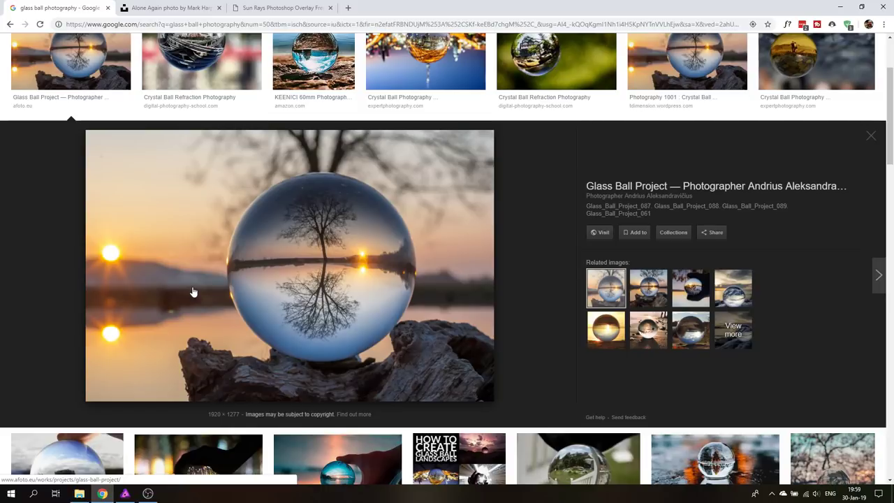
- Switch to Affinity Photo and draw a white circle centred on the lake photo in the untitled document, nearly as tall as the canvas
click(125, 493)
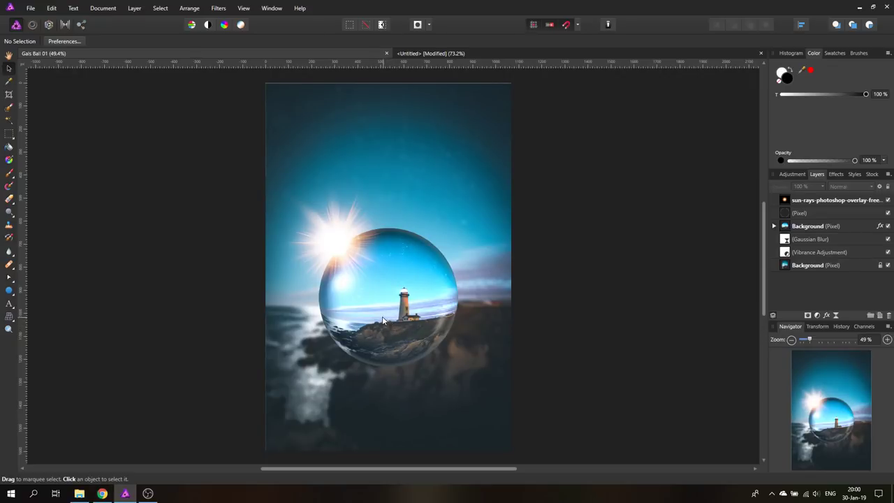
click(457, 54)
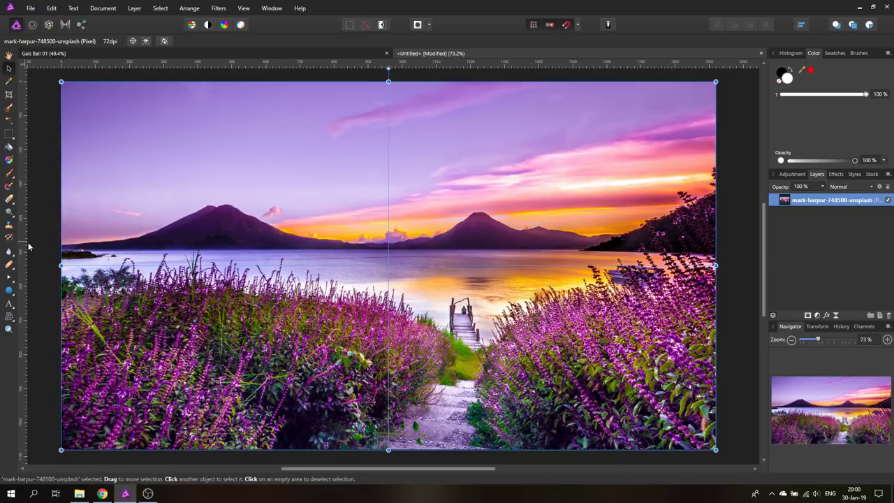
mouse_move(24, 251)
mouse_down()
mouse_move(255, 251)
mouse_move(14, 250)
mouse_up()
click(9, 293)
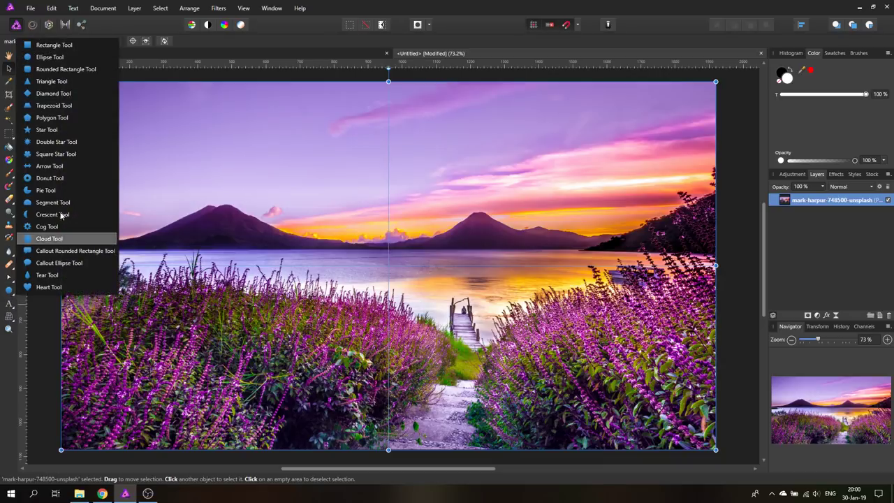
click(49, 57)
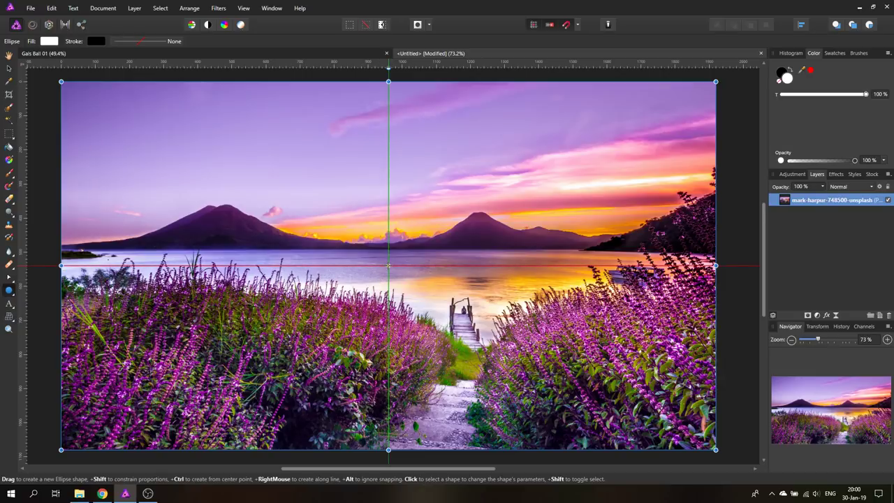
drag(388, 265, 601, 445)
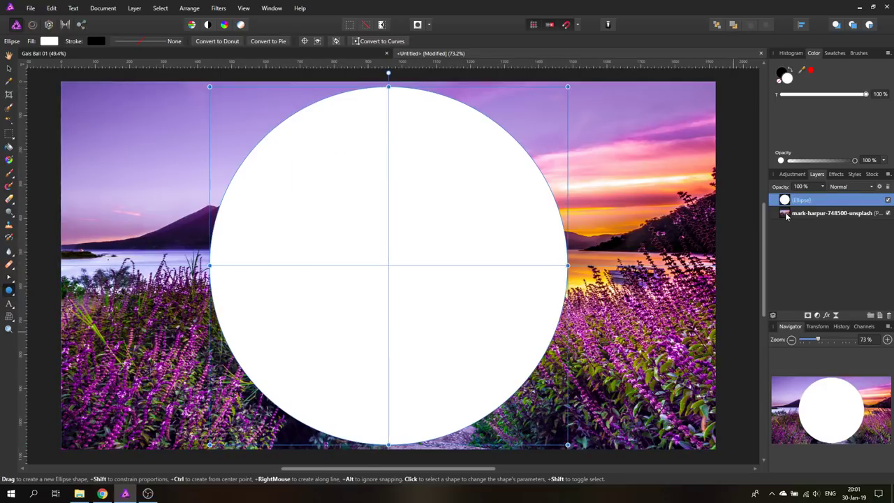
- Duplicate the mark-harpur-748500-unsplash photo layer beneath the ellipse
key(a)
click(786, 214)
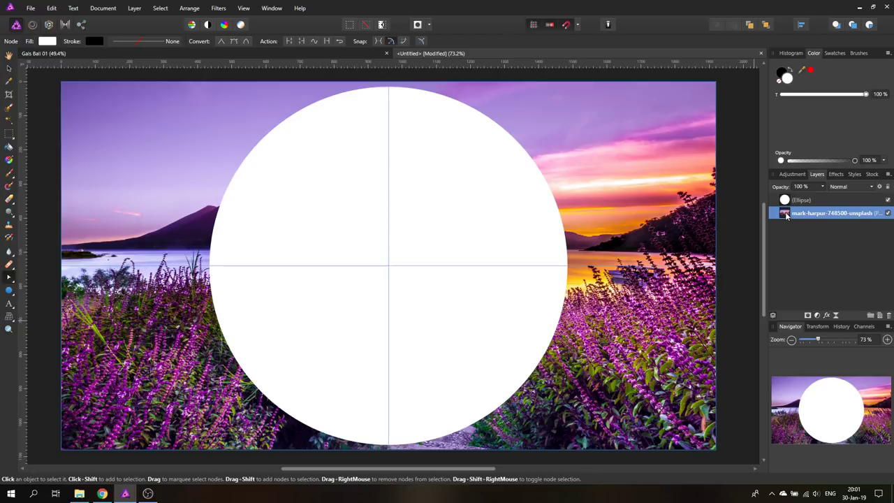
right_click(786, 215)
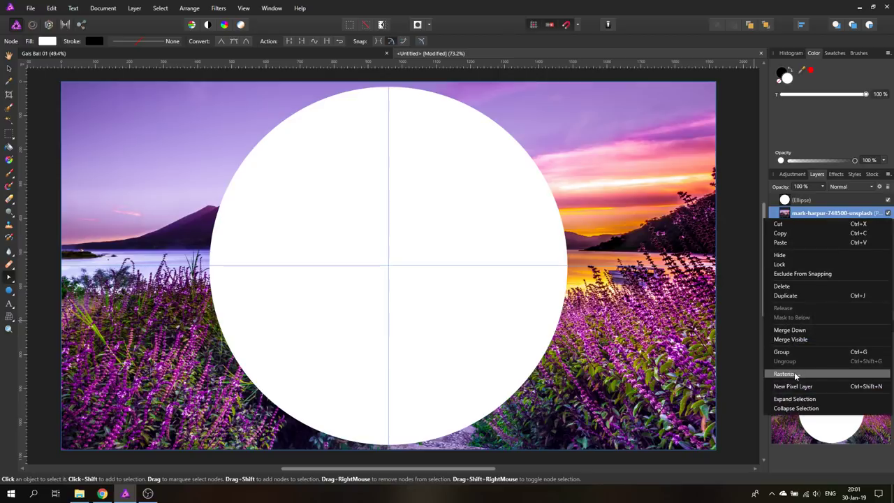
click(788, 296)
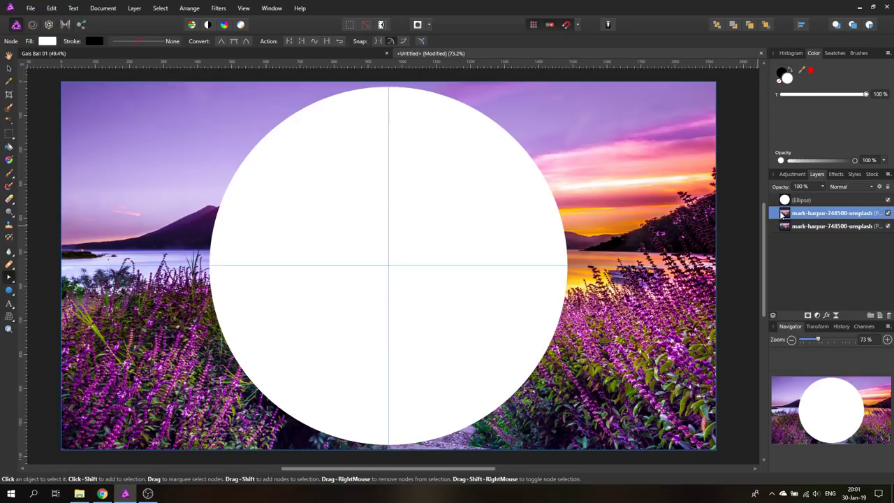
- Squeeze the photo duplicate symmetrically around its centre so its width and height match the circle's bounding box
click(10, 70)
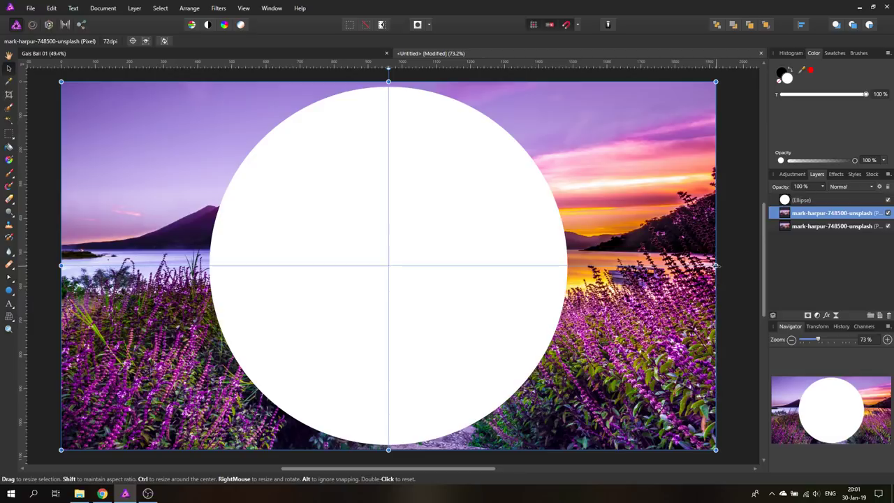
drag(715, 265, 568, 267)
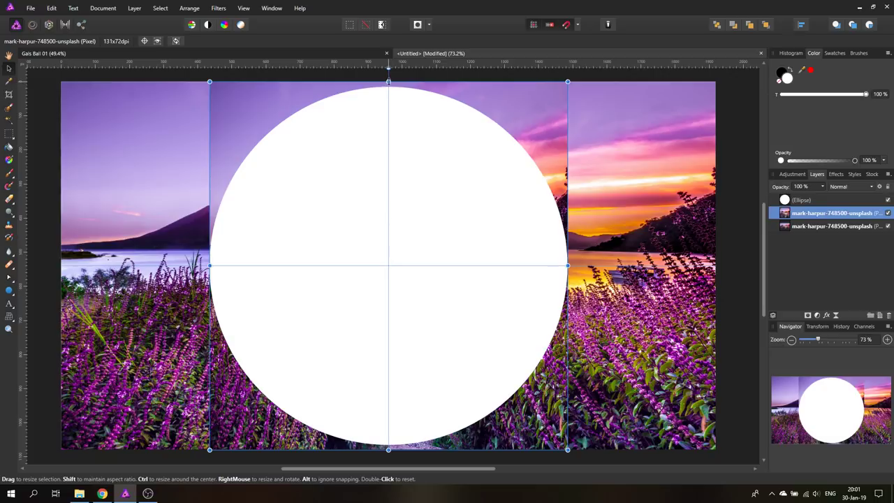
drag(389, 81, 389, 87)
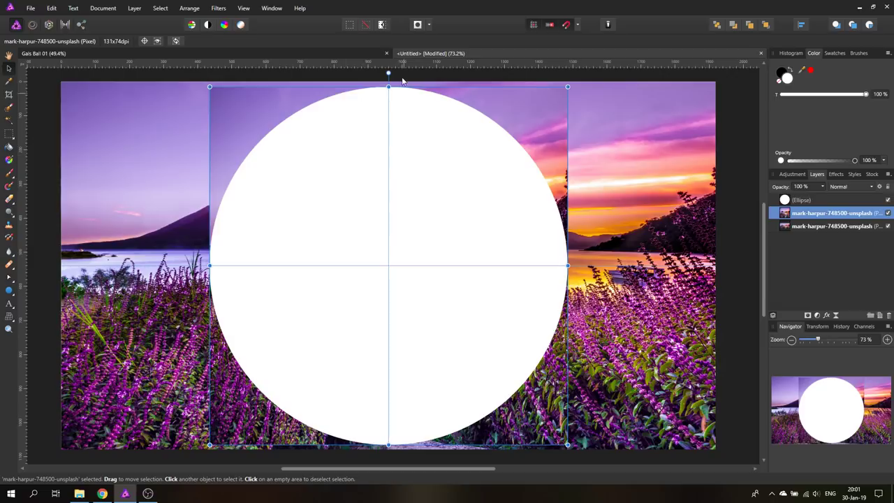
click(888, 200)
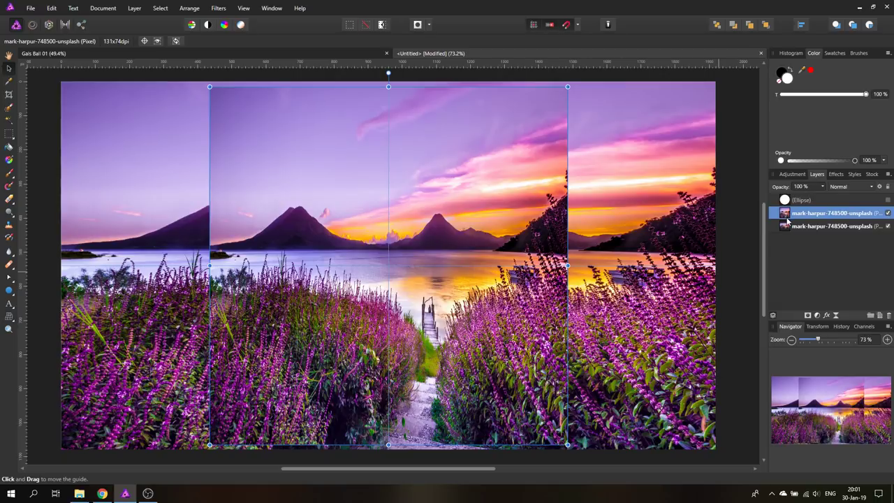
click(218, 8)
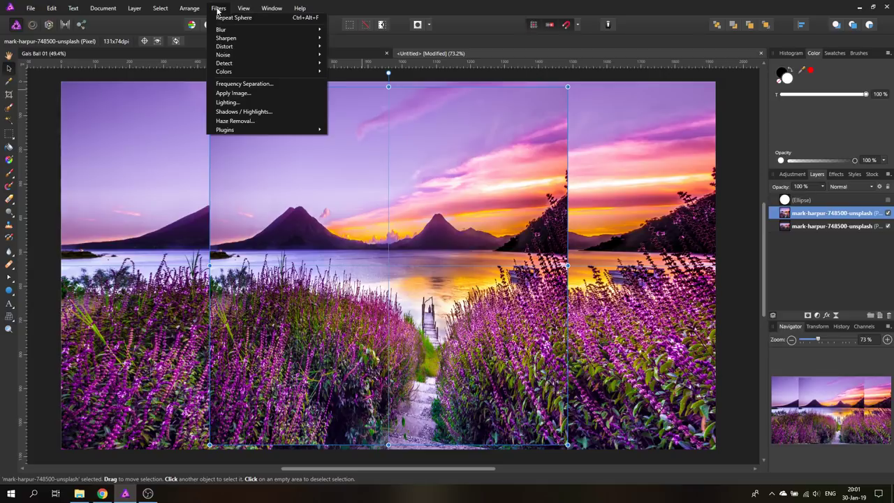
mouse_move(230, 46)
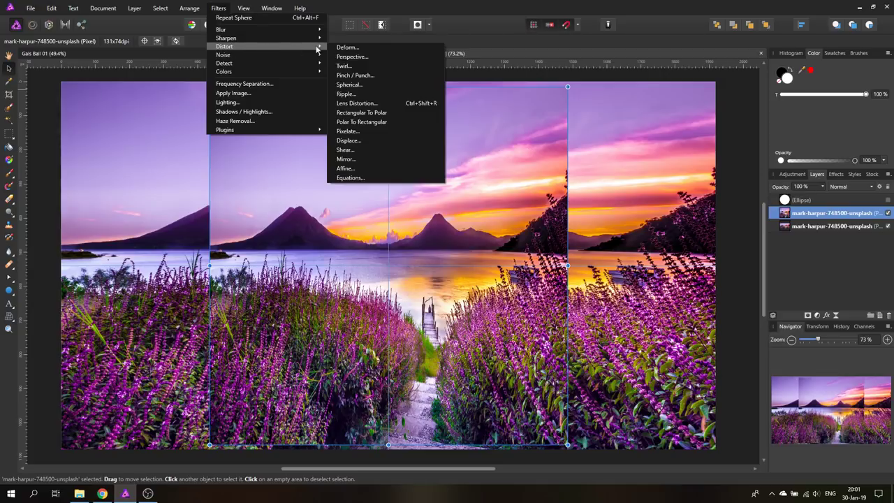
click(363, 86)
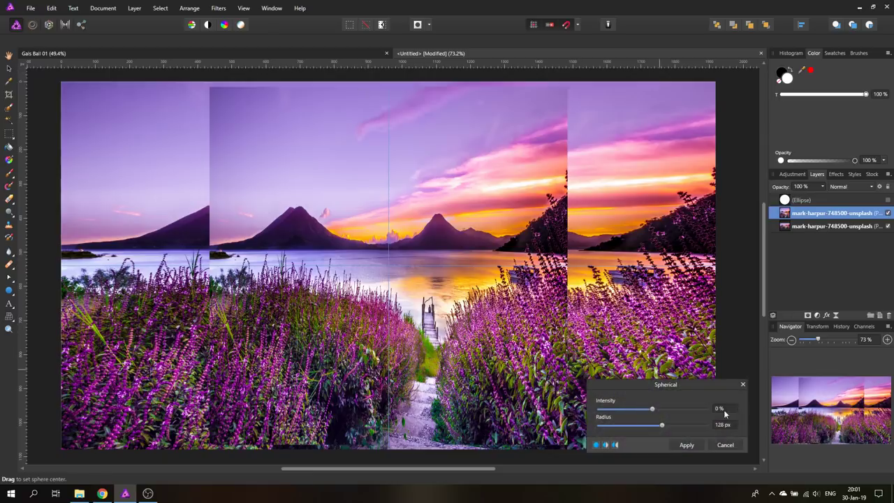
drag(658, 408, 749, 409)
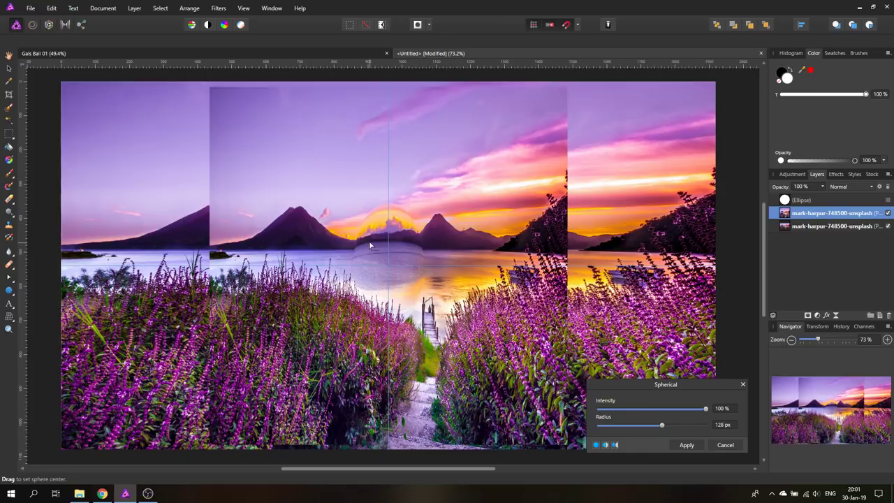
click(731, 445)
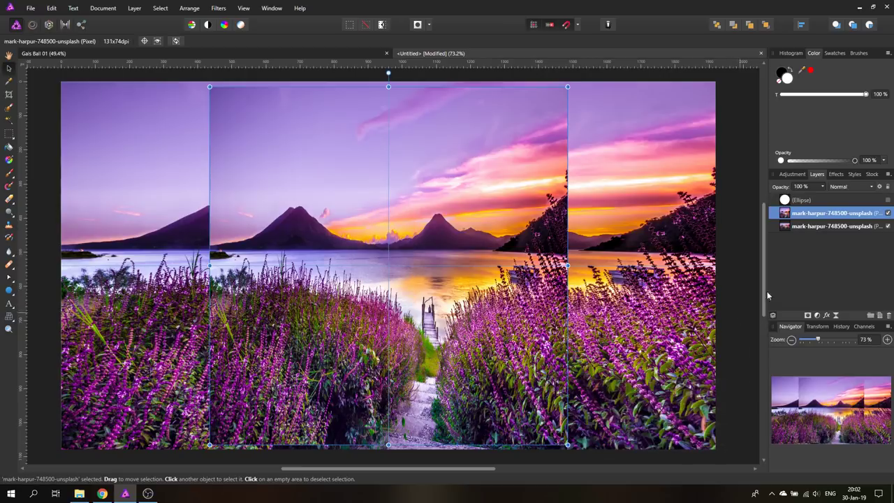
- Rasterize the squeezed photo duplicate and move it above the ellipse layer
right_click(784, 215)
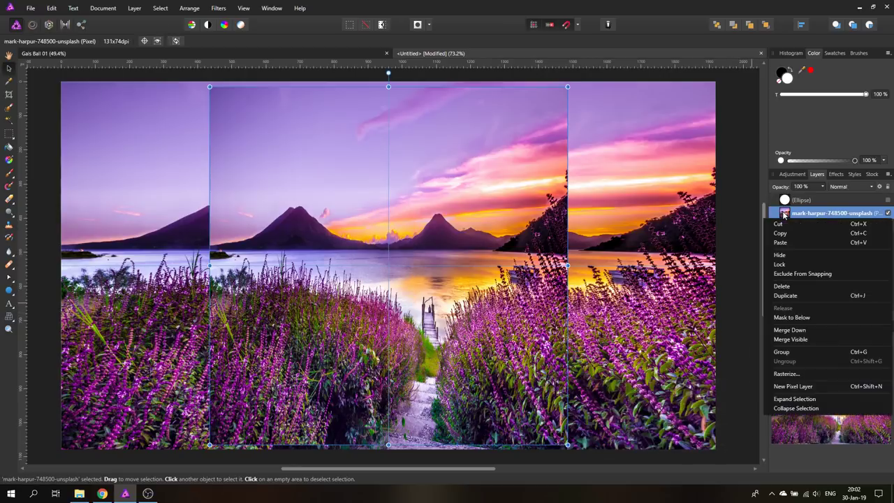
click(794, 374)
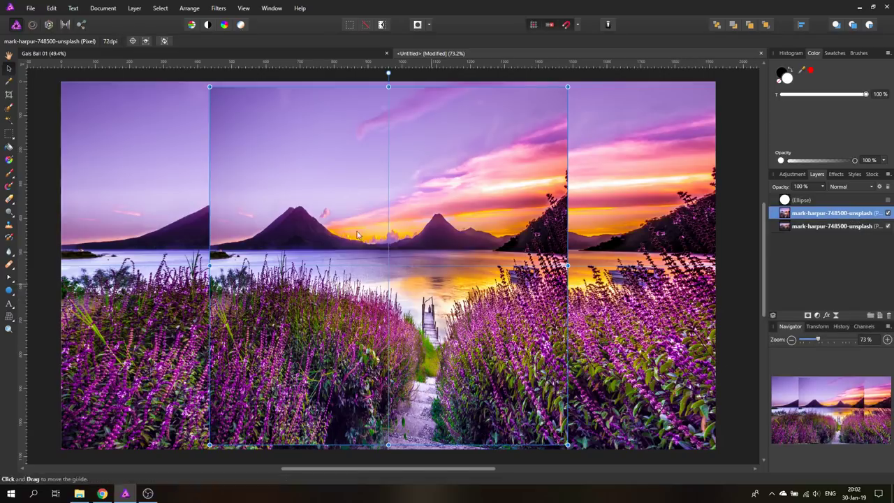
drag(783, 216, 787, 200)
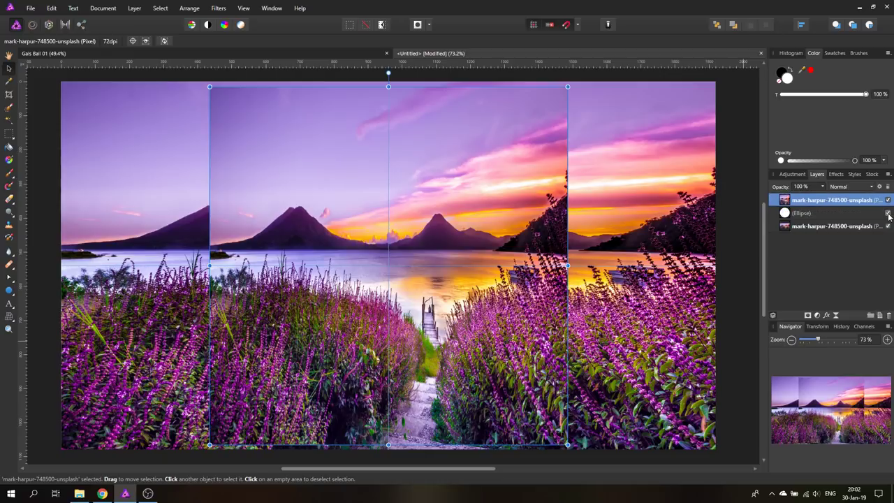
- Scale the rasterized photo duplicate down around its centre until its corners meet the edge of the white circle
click(785, 213)
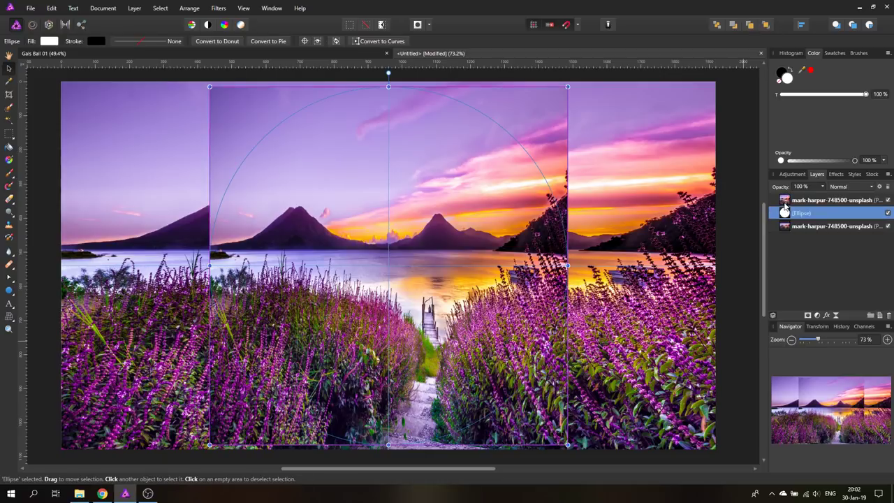
click(783, 202)
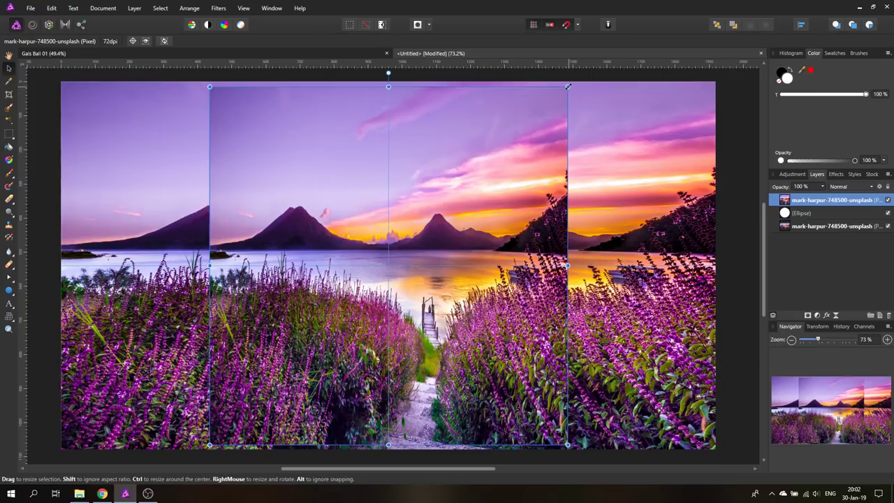
drag(567, 88, 518, 147)
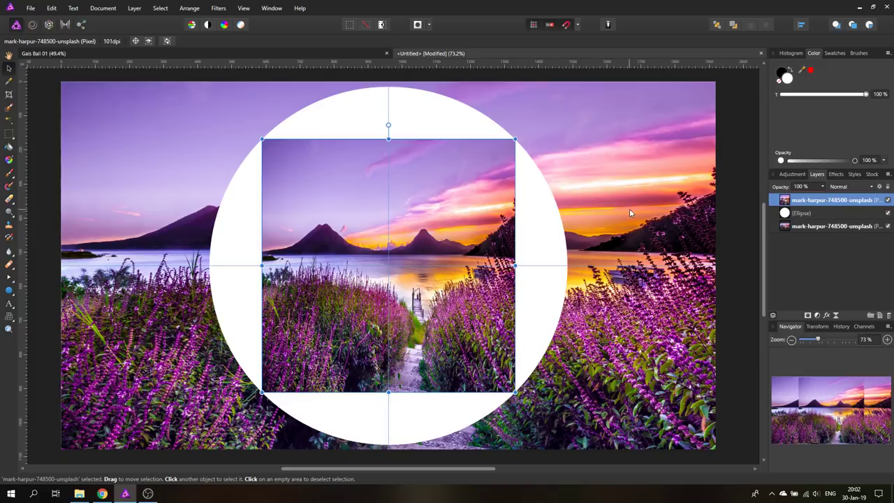
- Apply the Spherical distortion to the photo duplicate with 100 % intensity and a 431 px radius, and repeat the filter once
click(219, 8)
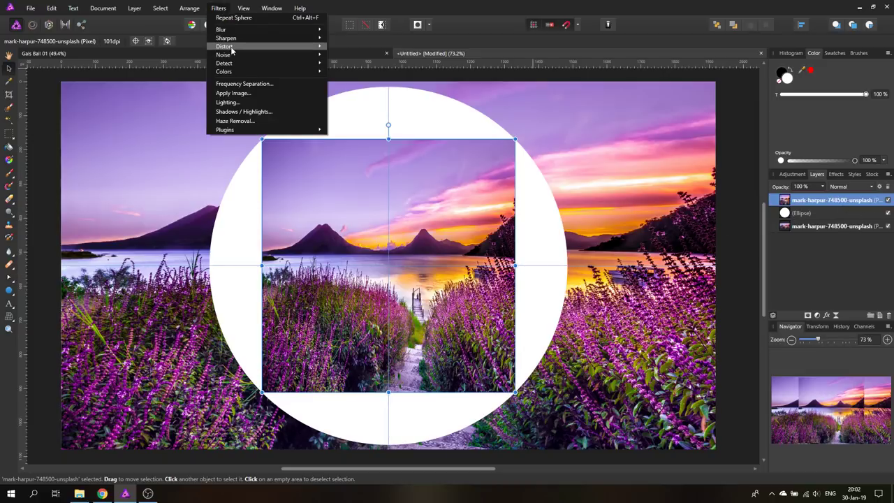
mouse_move(273, 51)
click(360, 85)
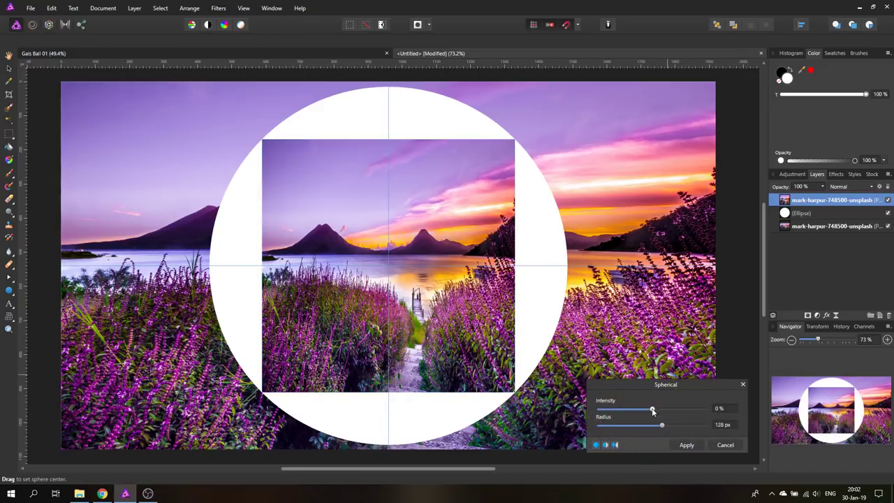
drag(652, 410, 676, 330)
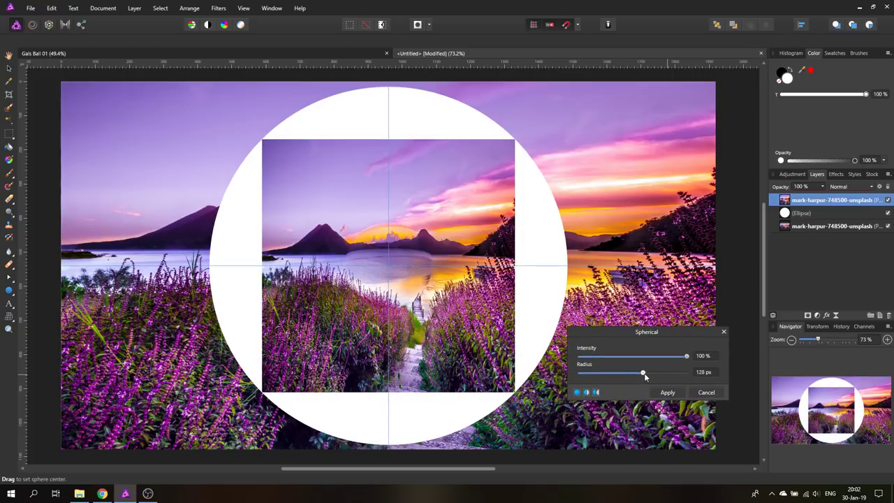
drag(644, 376, 673, 378)
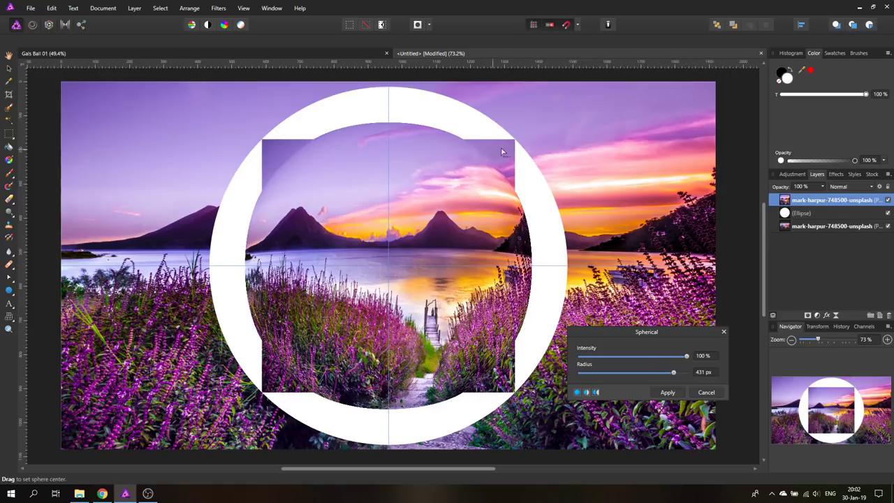
click(668, 393)
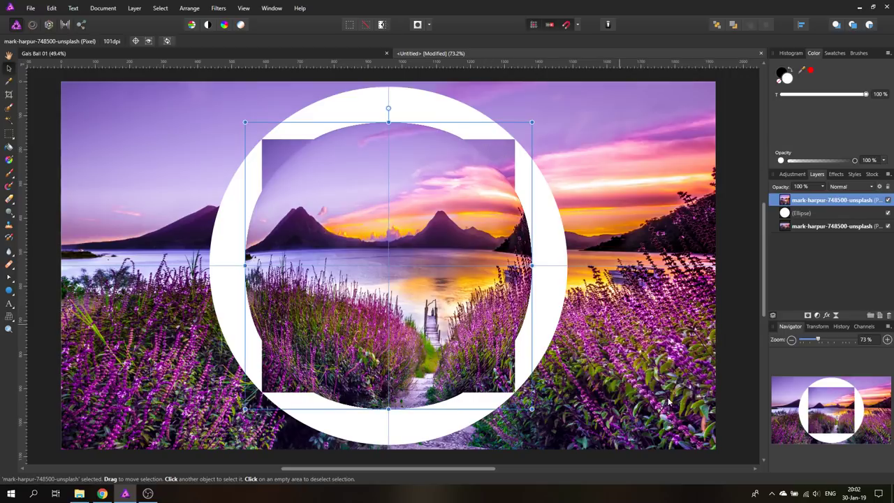
click(219, 9)
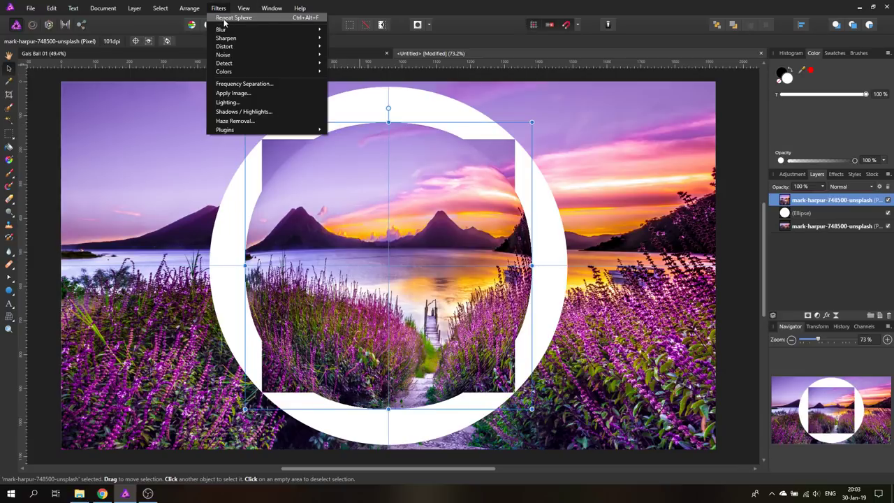
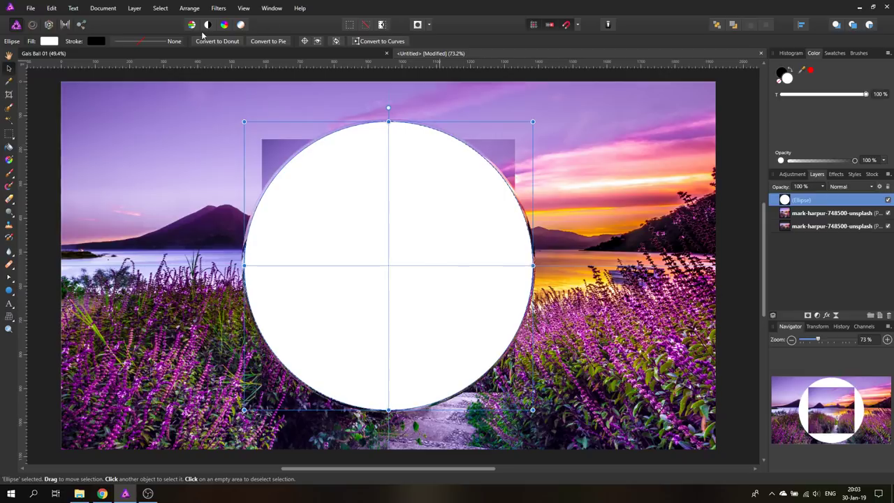
- Trim the distorted photo duplicate to the ellipse's outline using a selection from the ellipse layer, hide the ellipse and deselect
click(161, 10)
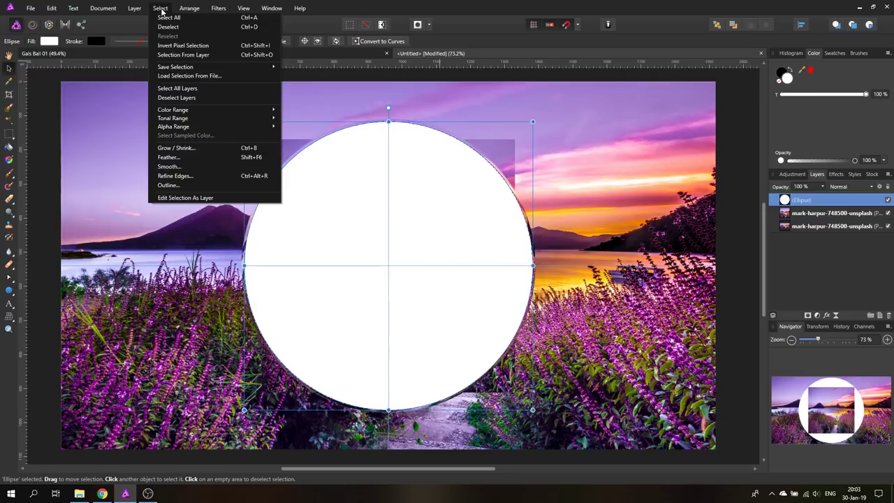
click(184, 55)
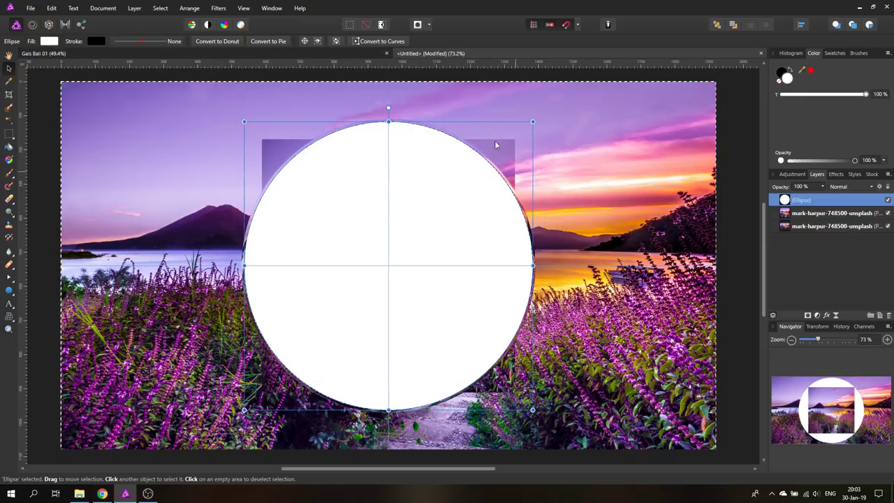
click(784, 215)
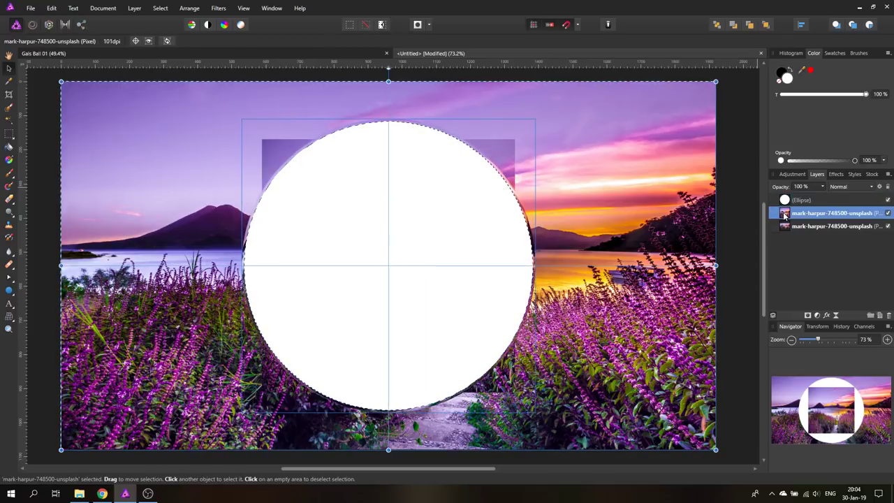
click(888, 201)
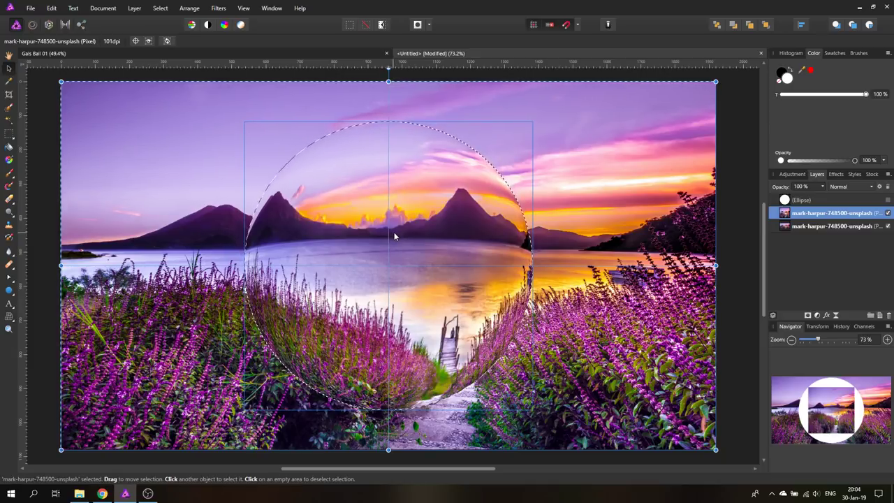
key(ctrl+d)
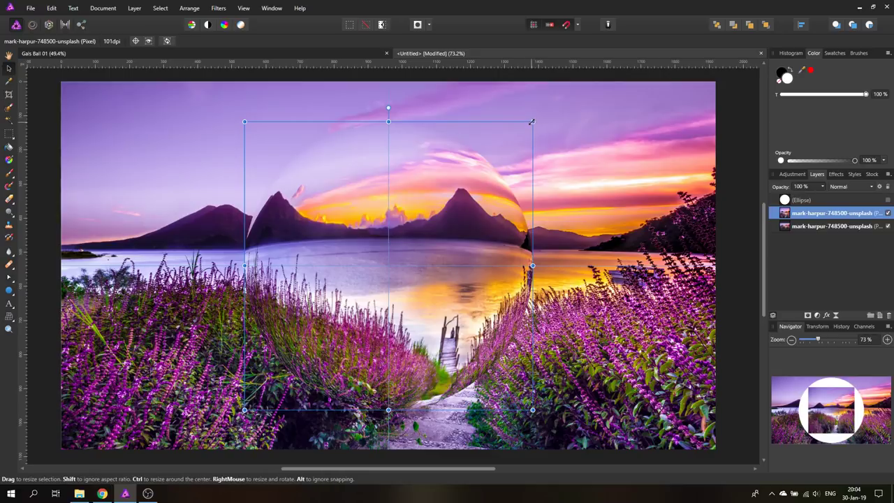
- Scale the distorted ball down around its centre to roughly two-thirds of its size, reselect its layer and close the other open document
drag(534, 121, 480, 174)
click(739, 256)
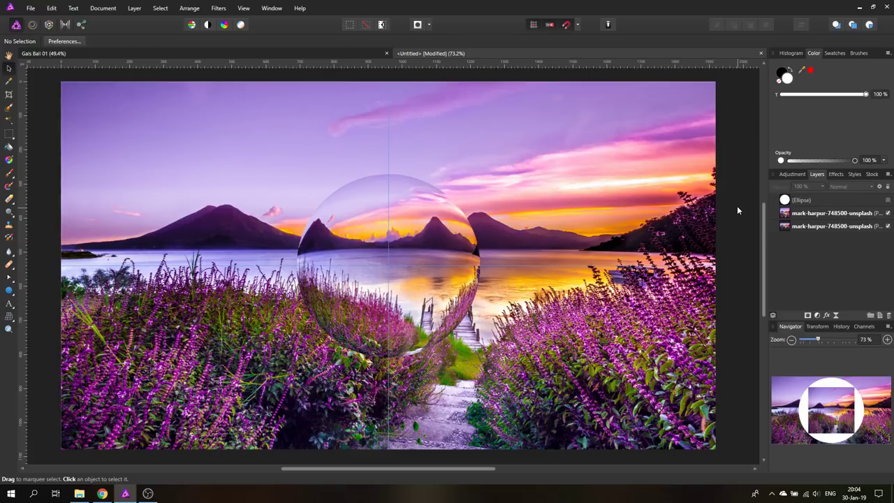
click(785, 215)
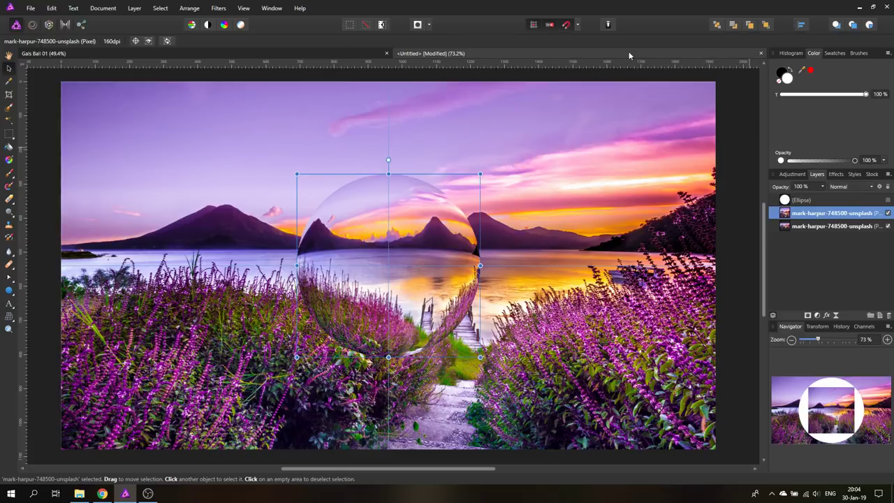
click(386, 53)
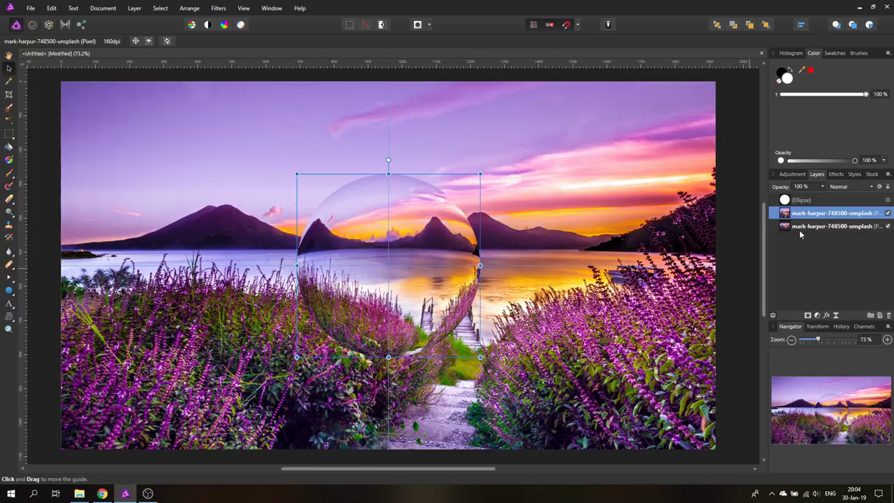
- Enable the 3D layer effect on the ball layer and open its detailed settings clear of the ball
click(836, 174)
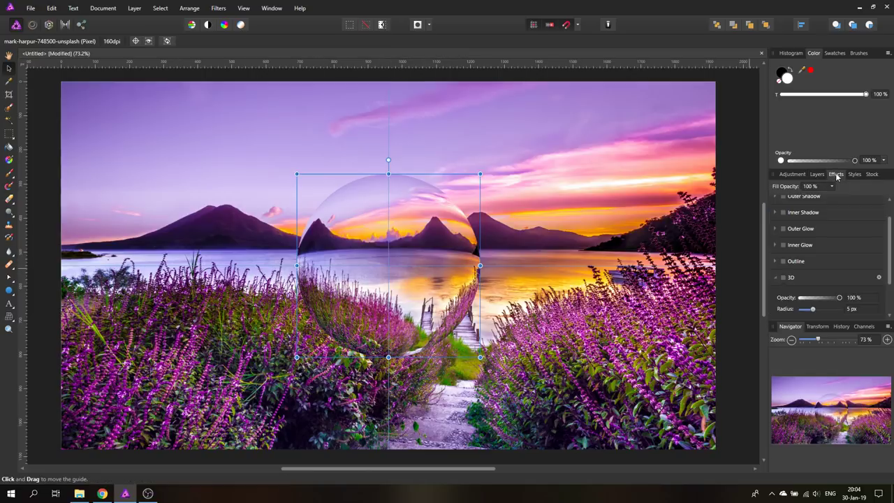
click(783, 278)
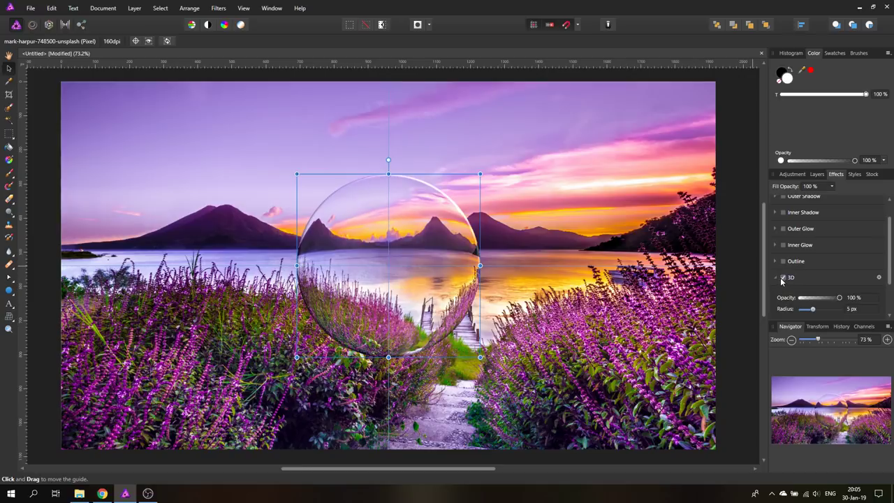
click(879, 278)
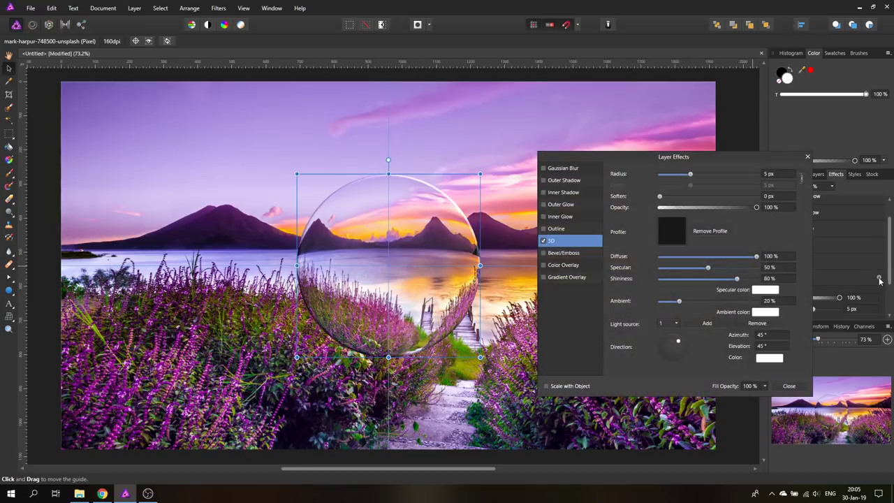
mouse_move(626, 155)
mouse_down()
mouse_move(611, 161)
mouse_move(630, 170)
mouse_up()
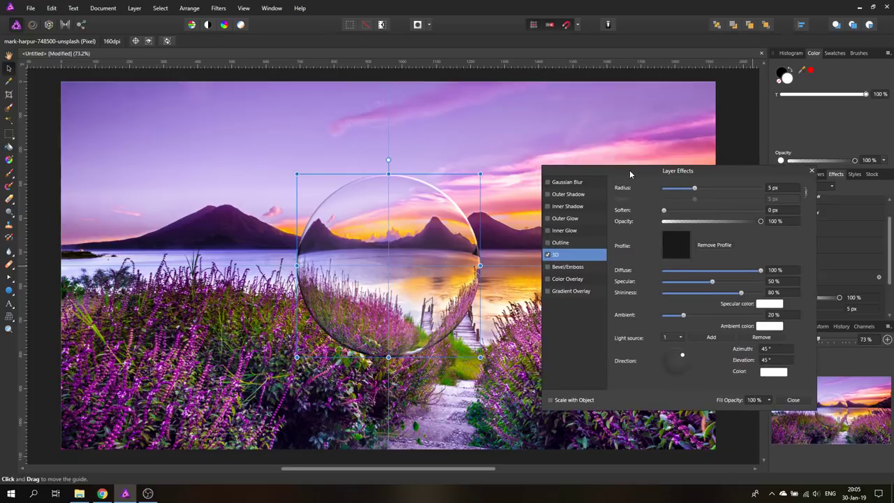
- Try 3D effect radii of 100 px, 150 px and 200 px on the ball
drag(695, 189, 774, 191)
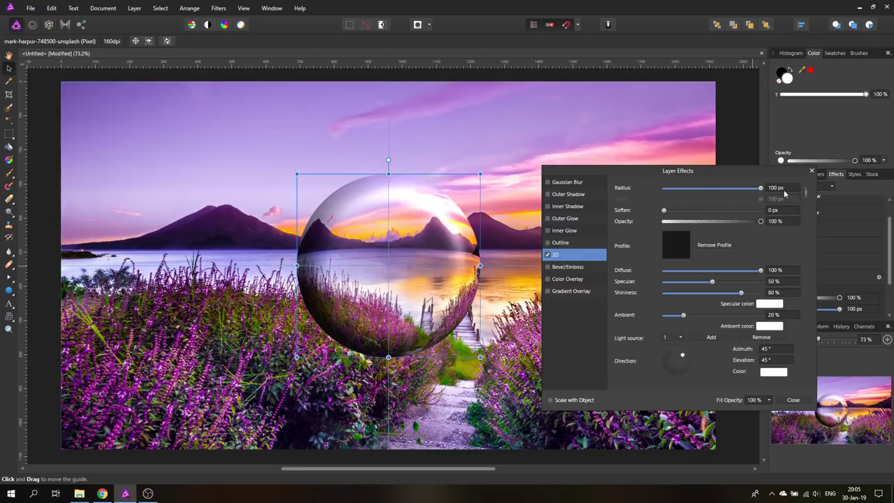
click(776, 189)
text(150)
key(Return)
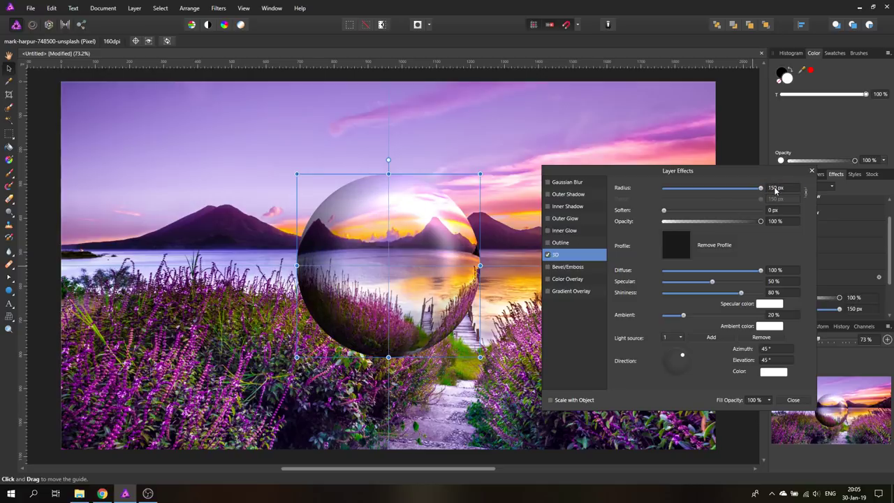
click(775, 190)
text(200)
key(Return)
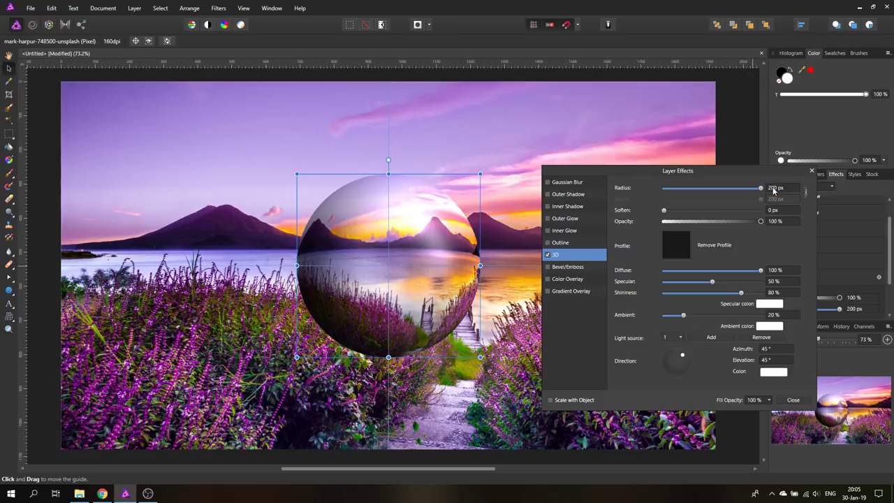
- Set the 3D effect's radius on the ball to 180 px
click(773, 189)
text(180)
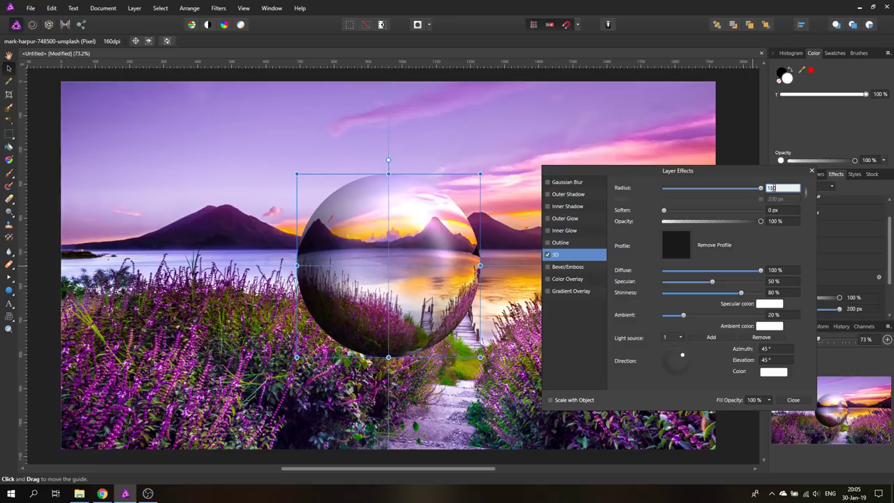
key(Return)
- Set the 3D light to azimuth -9.2° and elevation 58.4°, with ambient 19 %, specular 36 %, shininess 64 % and soften 14.6 px
drag(653, 172, 660, 157)
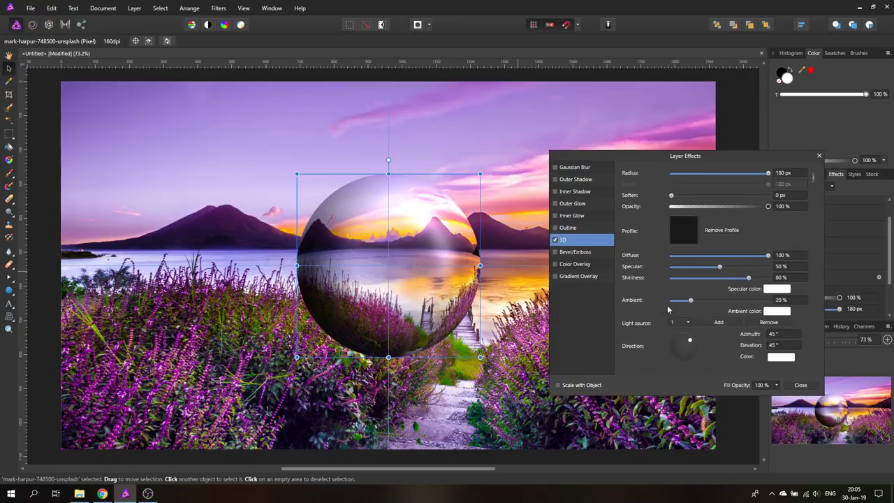
mouse_move(691, 340)
mouse_down()
mouse_move(683, 342)
mouse_move(690, 359)
mouse_move(690, 349)
mouse_up()
mouse_move(690, 300)
mouse_down()
mouse_move(674, 304)
mouse_move(691, 300)
mouse_up()
drag(719, 267, 734, 282)
mouse_move(766, 256)
mouse_down()
mouse_move(752, 258)
mouse_move(765, 261)
mouse_up()
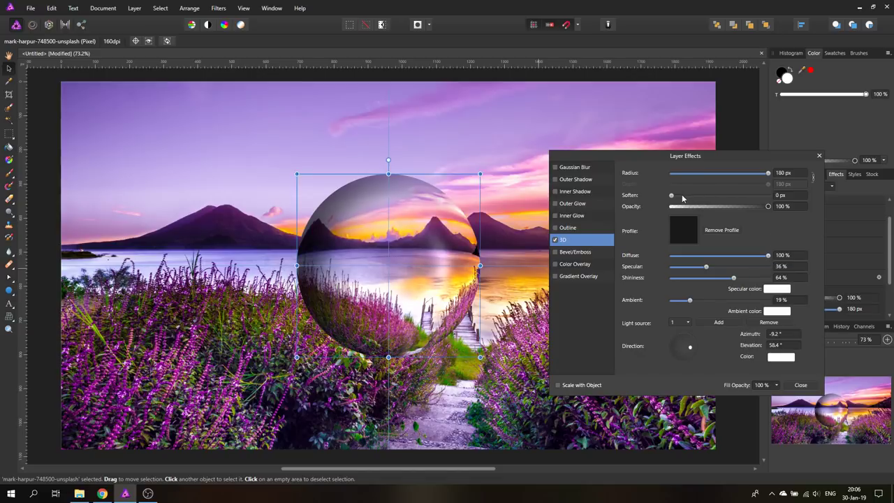
drag(671, 195, 742, 196)
- Add a second light source to the 3D effect and aim it at azimuth 129.1° with 0° elevation
click(686, 323)
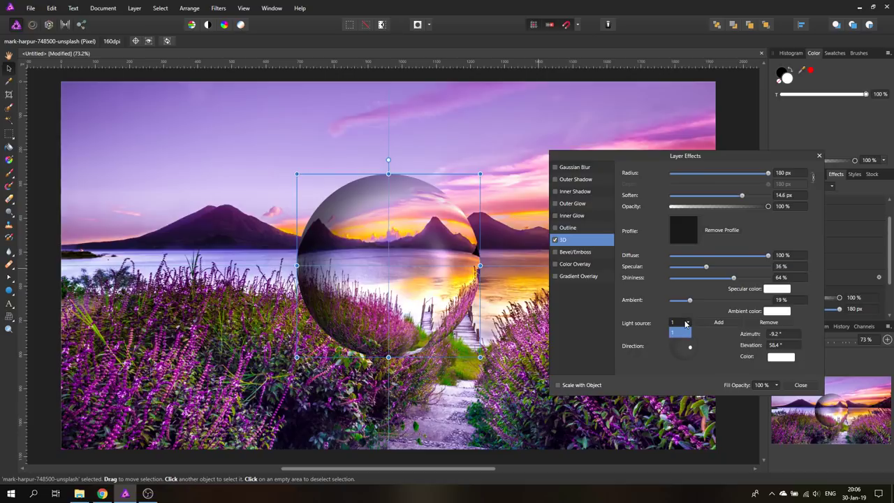
click(689, 324)
click(723, 324)
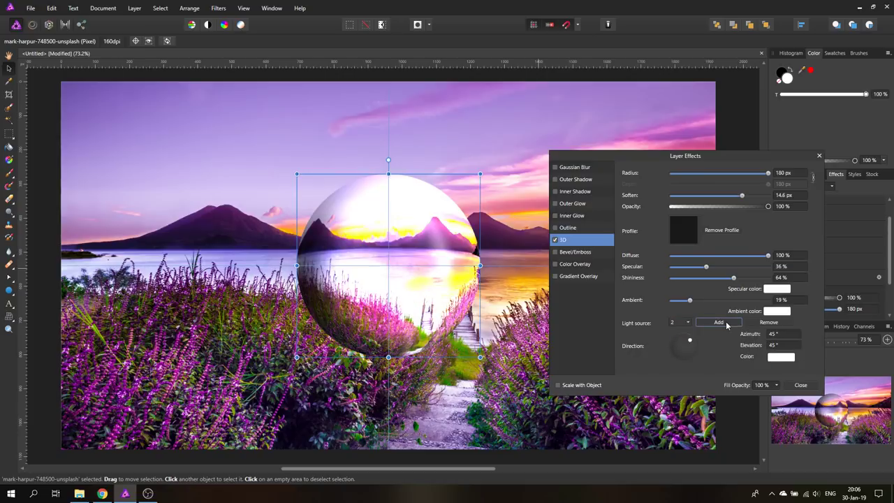
drag(690, 342, 668, 326)
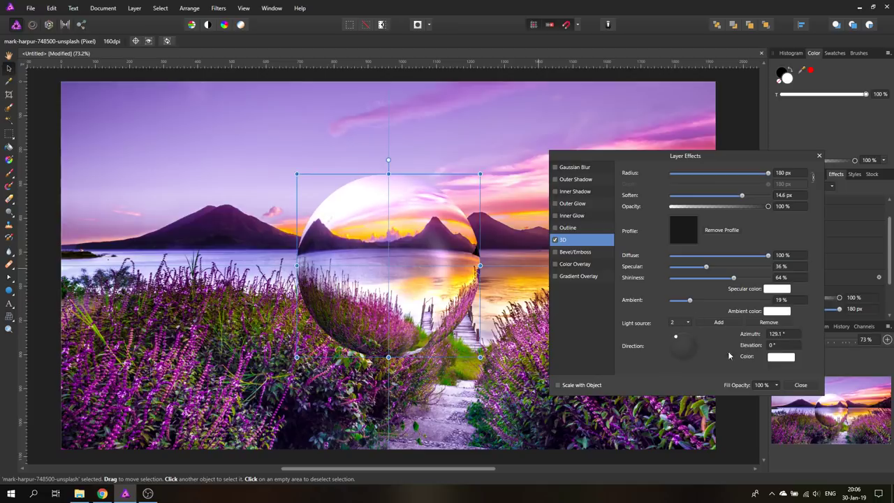
- Colour the second light source purple with HSL 271, 72, 69 and close the layer effects
click(783, 357)
click(774, 420)
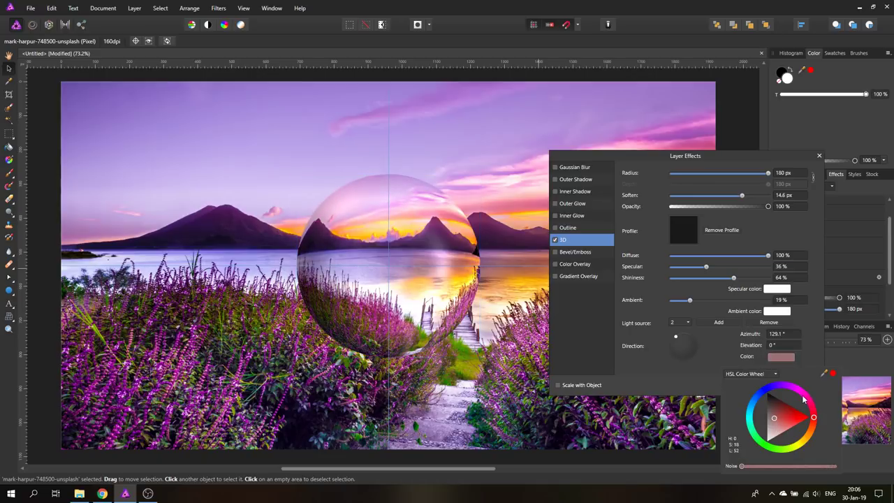
drag(812, 396, 782, 389)
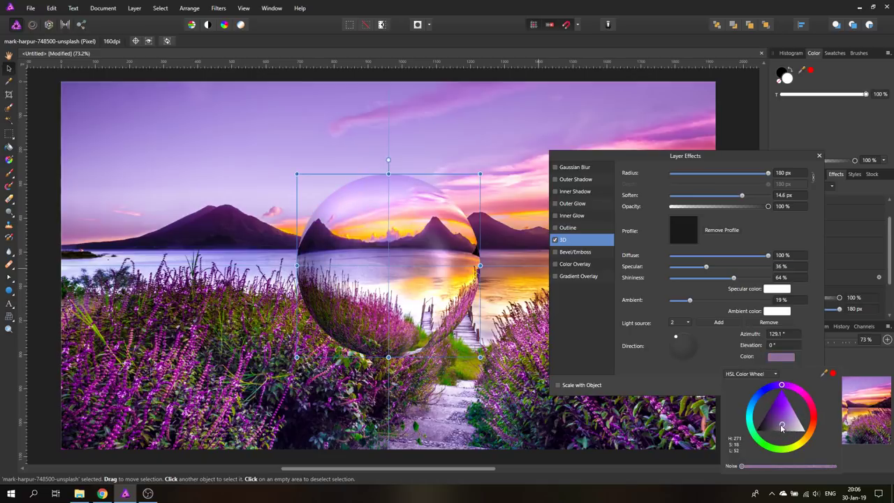
drag(780, 424, 793, 415)
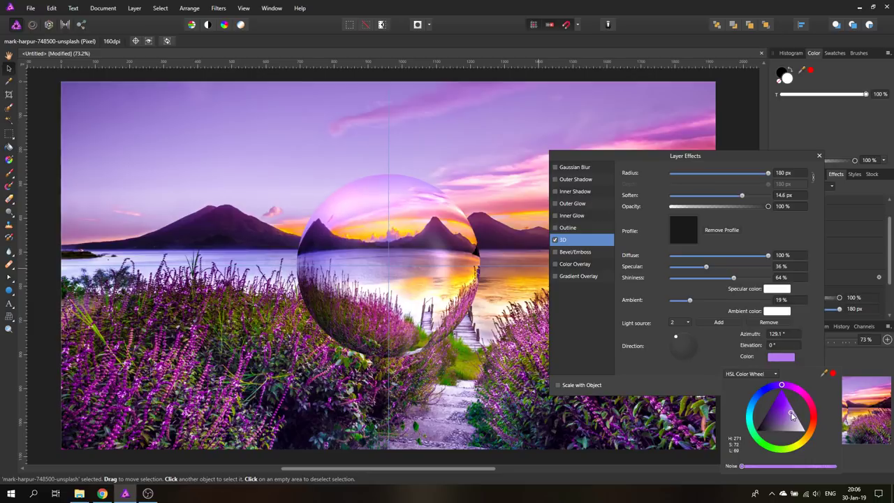
click(819, 155)
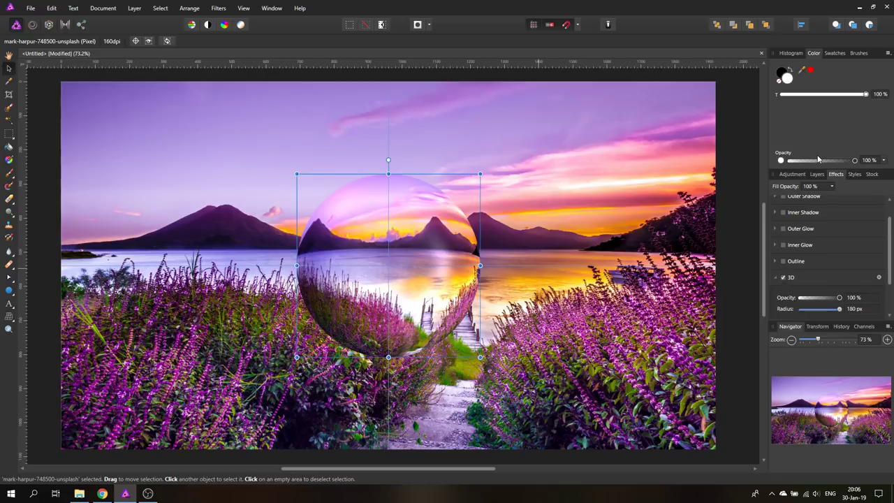
- Load the ball layer's outline as a selection and add an empty pixel layer above it
click(819, 176)
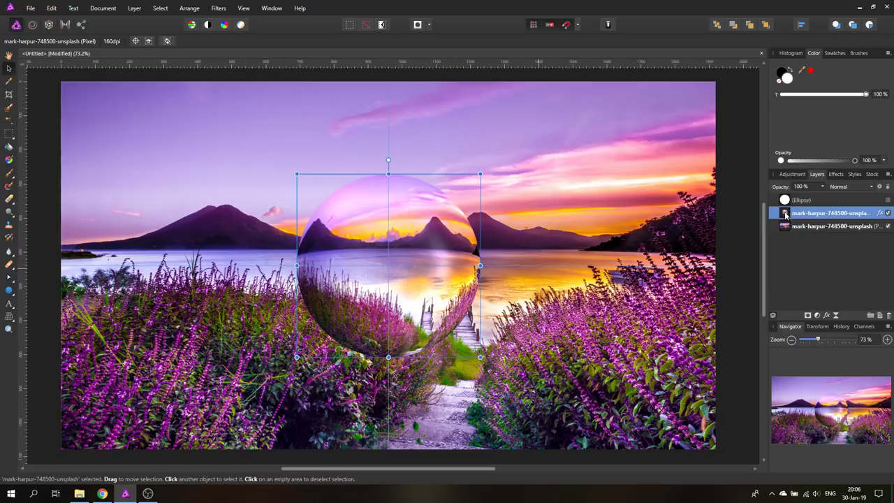
ctrl+click(785, 213)
click(880, 315)
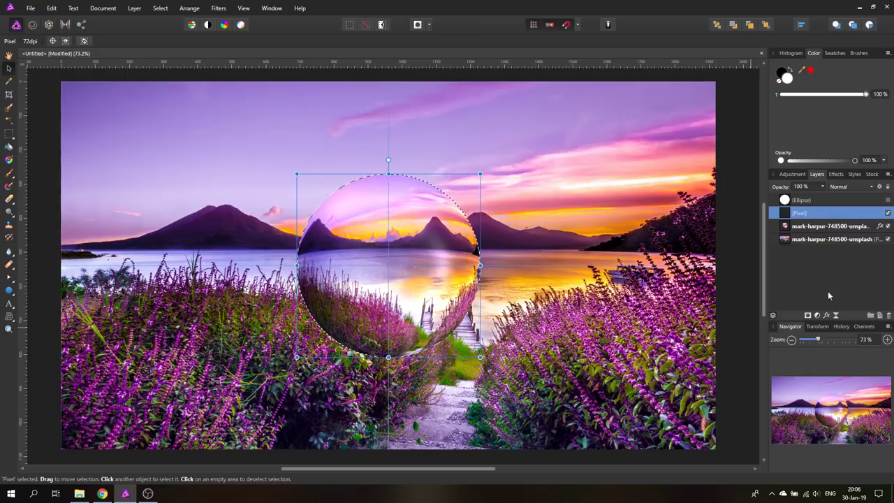
- Paint black shading inside the ball's lower-right edge with a soft 451 px brush at 50 % opacity
click(10, 174)
drag(412, 211, 415, 216)
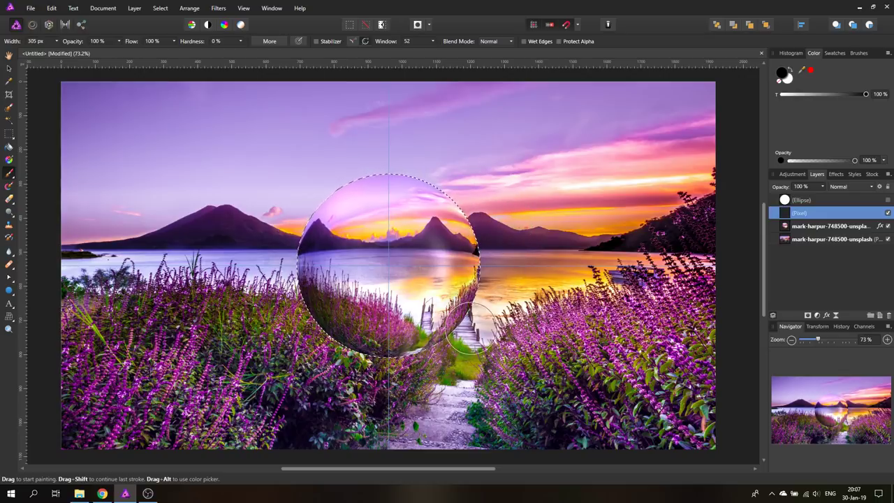
click(57, 42)
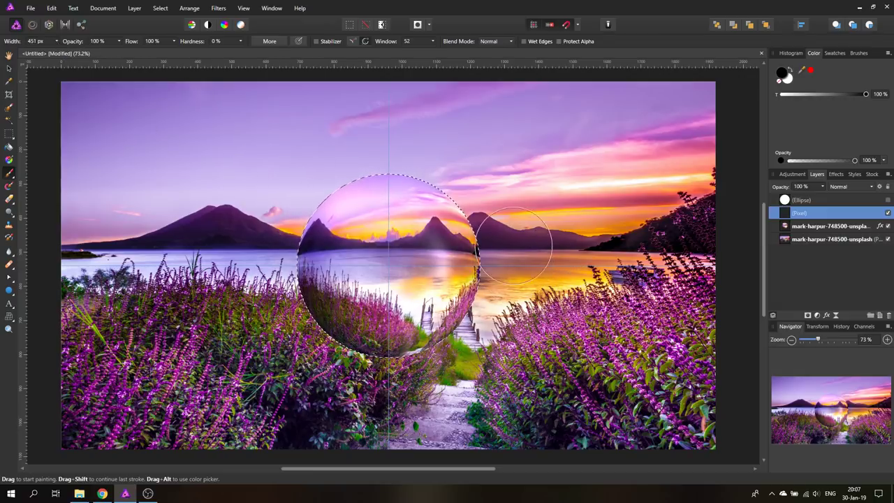
click(118, 42)
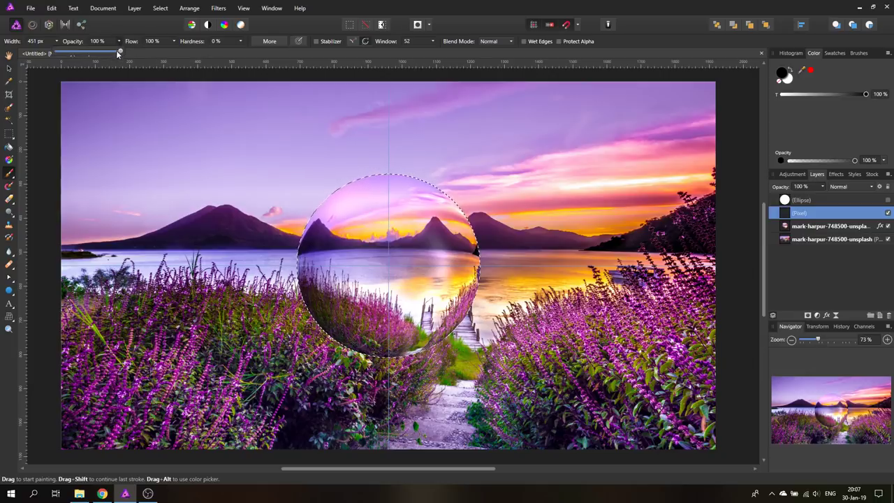
drag(117, 51, 99, 60)
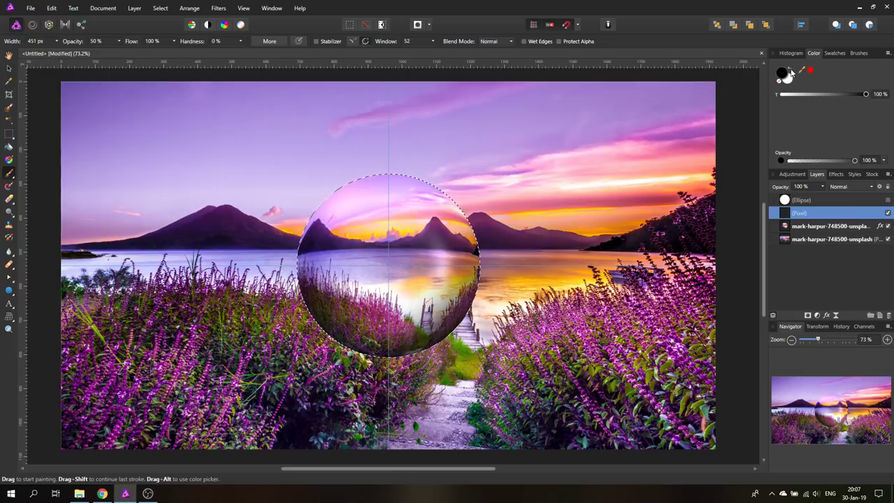
- Paint a soft white highlight along the inside of the ball's left edge and deselect
click(790, 69)
mouse_move(302, 279)
mouse_down()
mouse_move(308, 230)
mouse_move(350, 188)
mouse_move(314, 224)
mouse_move(331, 194)
mouse_up()
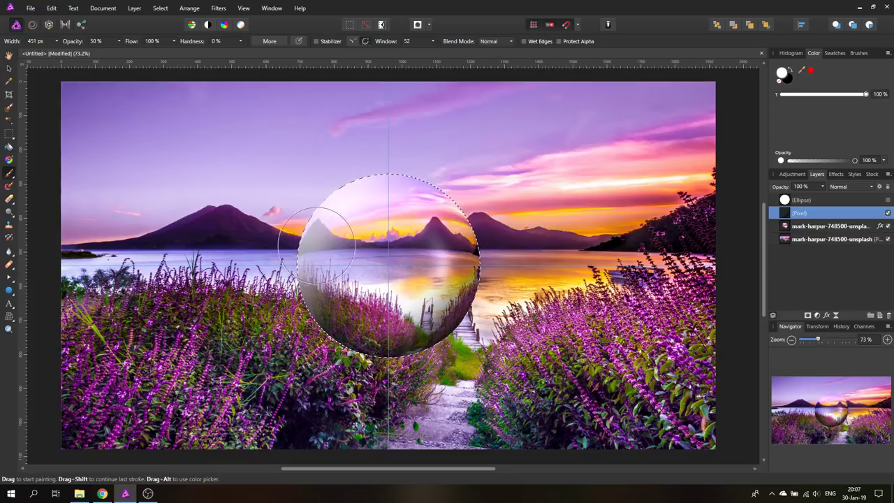
key(ctrl+d)
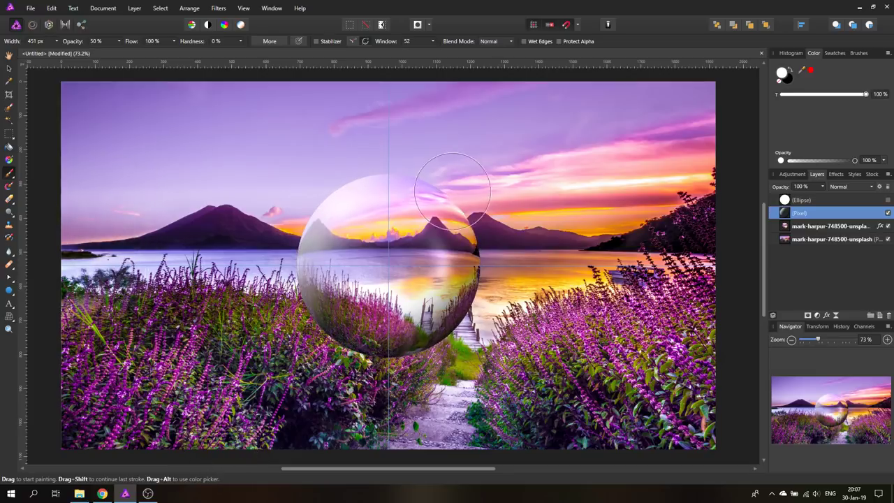
- Lower the opacity of the painted shading layer to 41 %
click(9, 68)
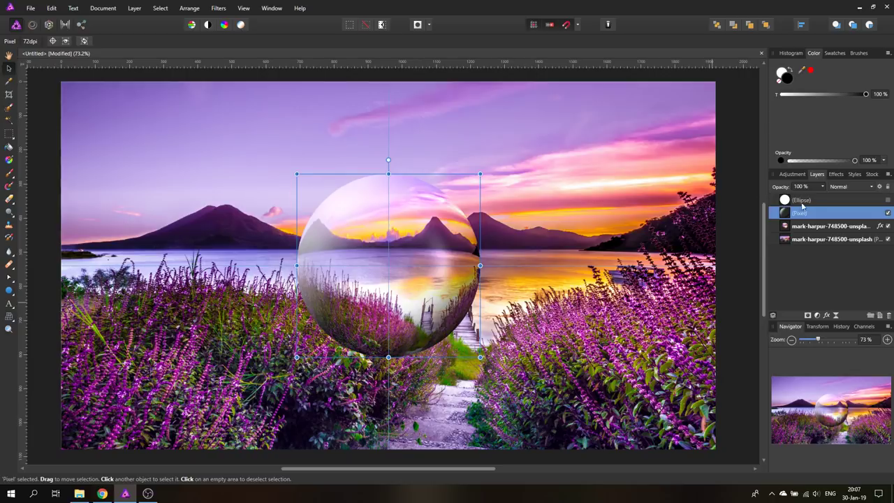
click(822, 187)
drag(824, 200, 788, 202)
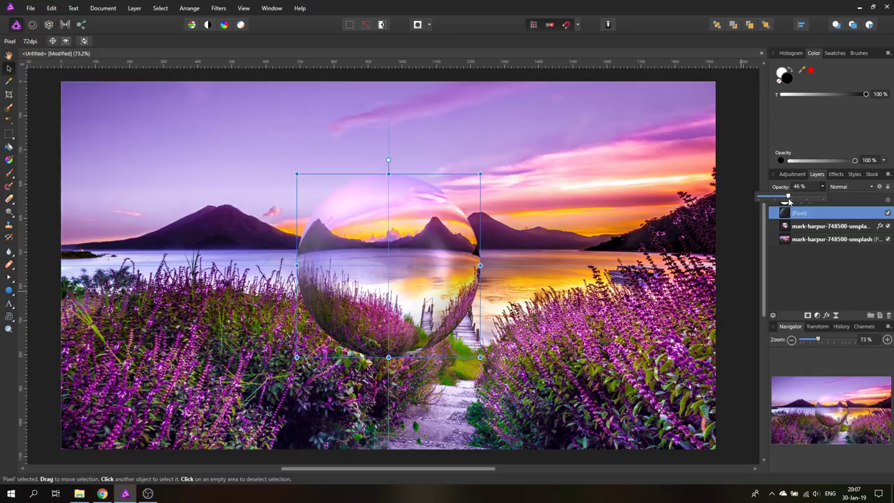
click(823, 188)
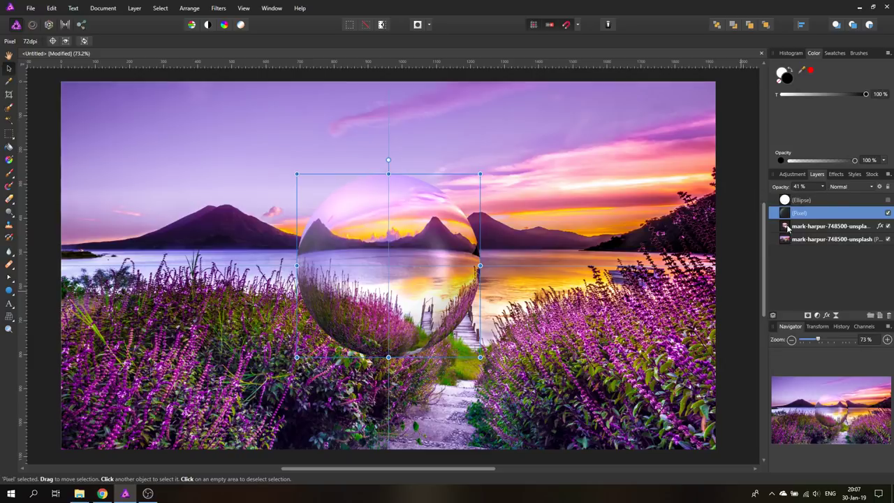
- Load the ball layer's outline as a selection and turn it into a centre-aligned outline selection with a 10.7 px radius
click(787, 227)
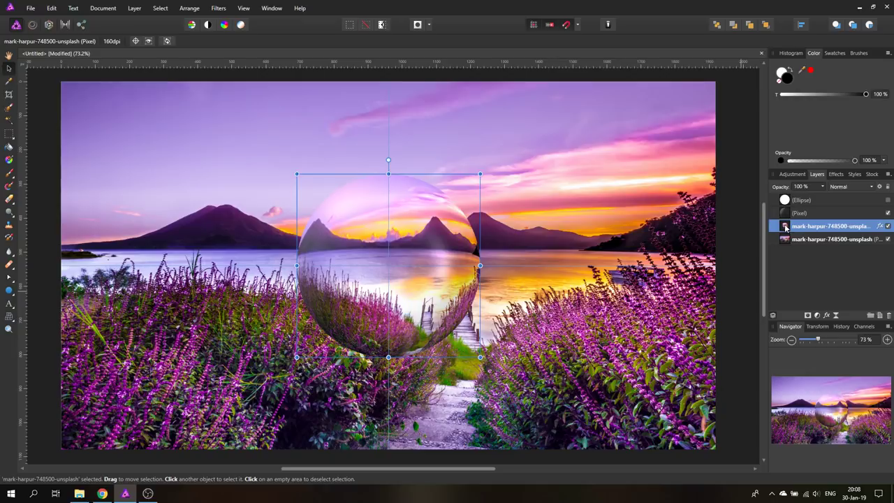
ctrl+click(785, 227)
click(161, 8)
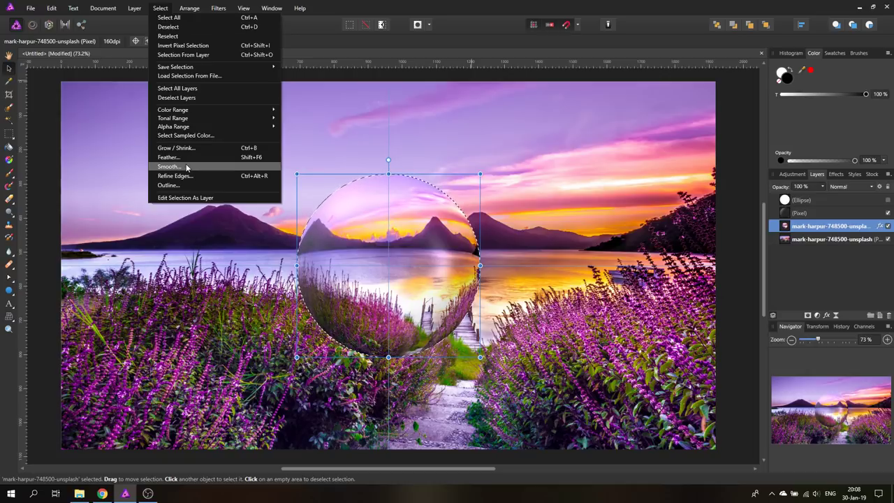
click(183, 185)
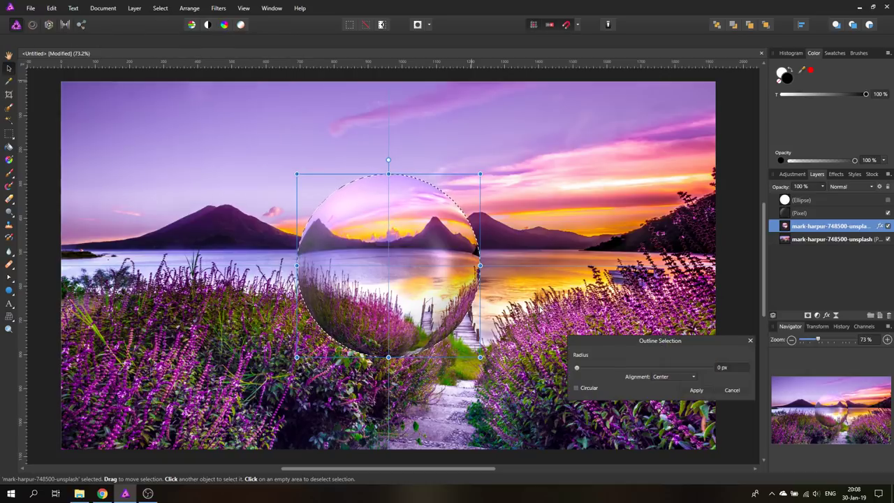
drag(578, 369, 578, 369)
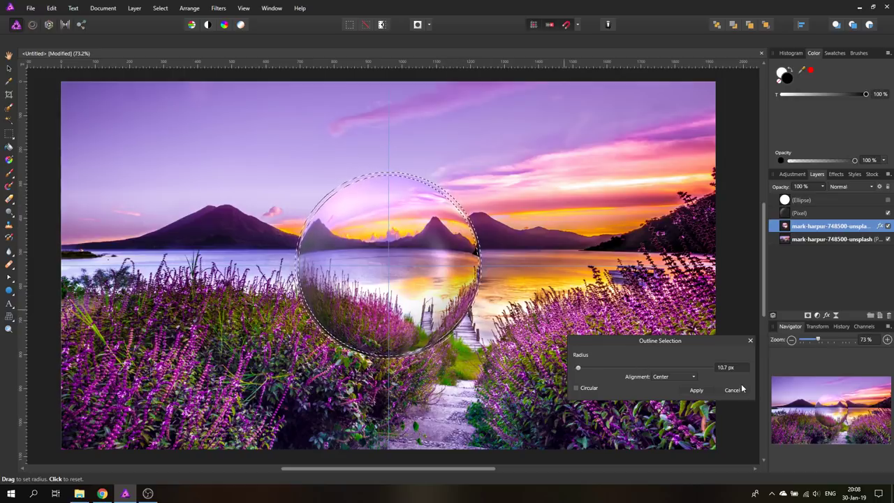
click(697, 389)
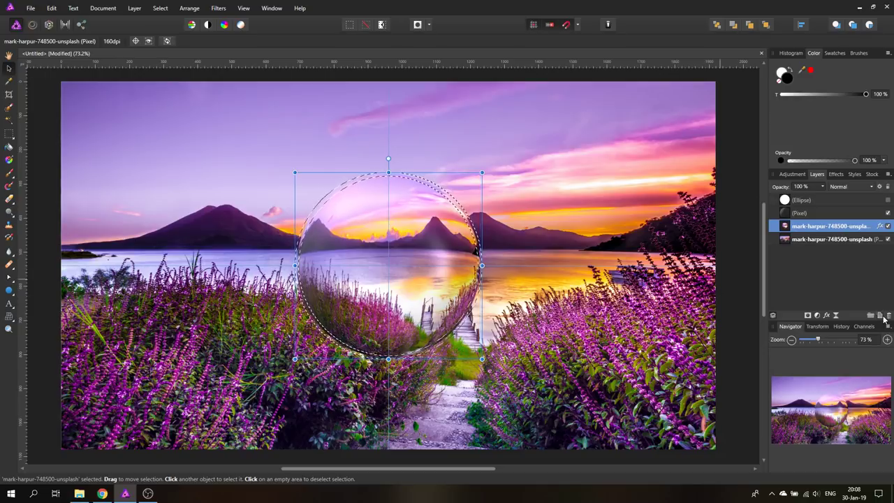
- Add an empty pixel layer above the ball and paint the ring selection white with a 451 px brush at 100 % opacity
click(884, 318)
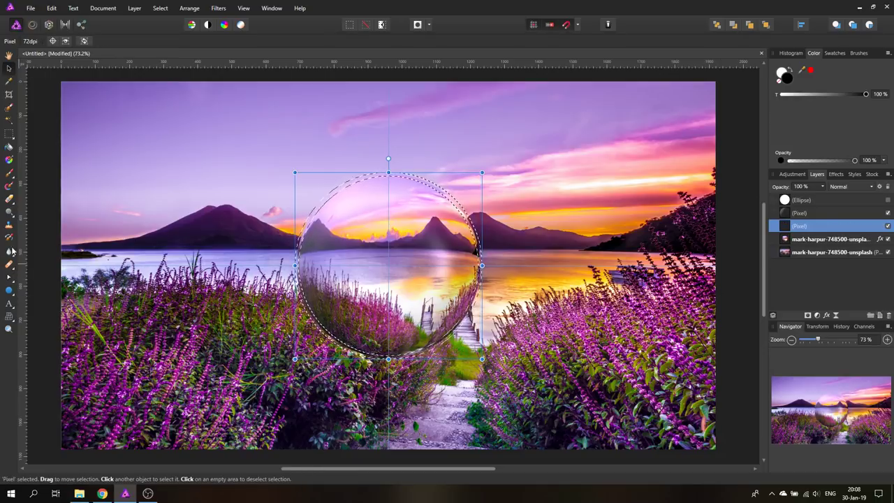
click(9, 173)
click(120, 41)
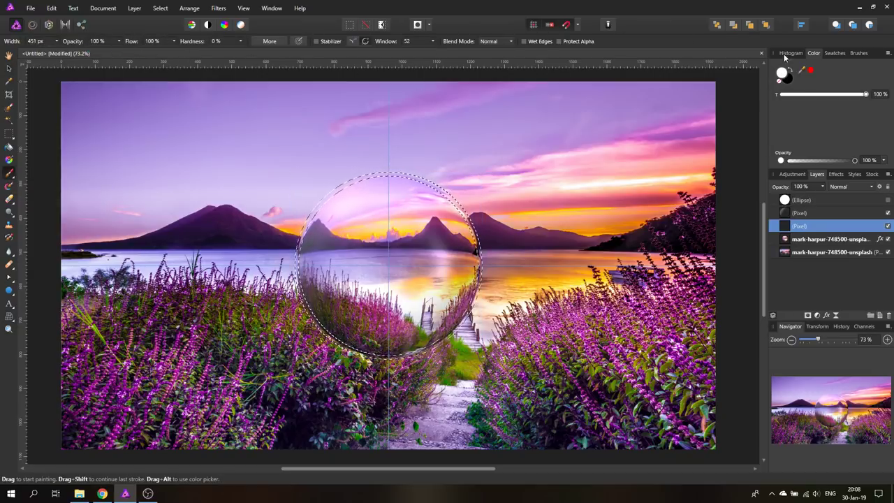
mouse_move(482, 267)
mouse_down()
mouse_move(380, 177)
mouse_move(324, 191)
mouse_move(288, 249)
mouse_move(301, 322)
mouse_move(343, 360)
mouse_move(426, 360)
mouse_move(483, 271)
mouse_up()
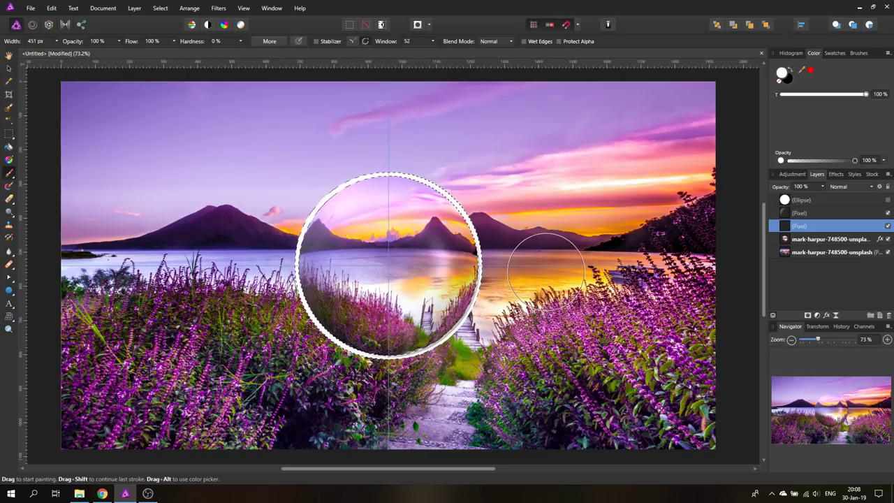
- Soften the white ring with a Gaussian Blur of about 5.2 px radius
click(218, 8)
mouse_move(229, 32)
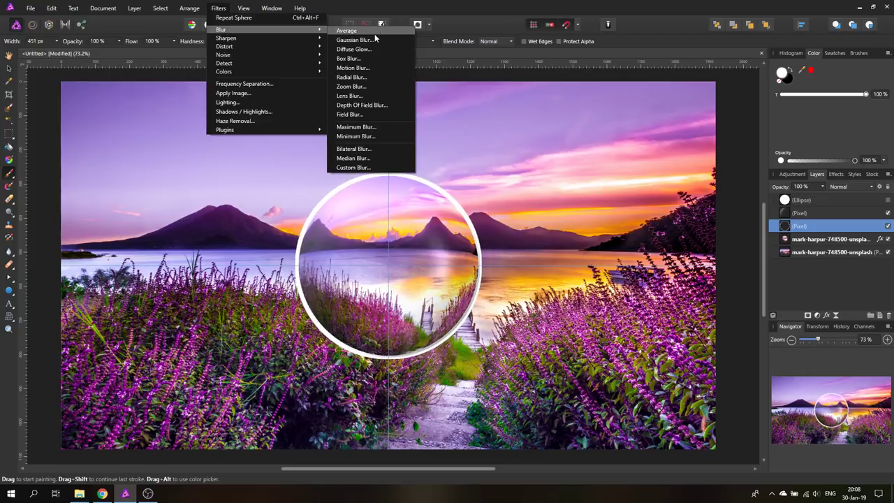
click(370, 38)
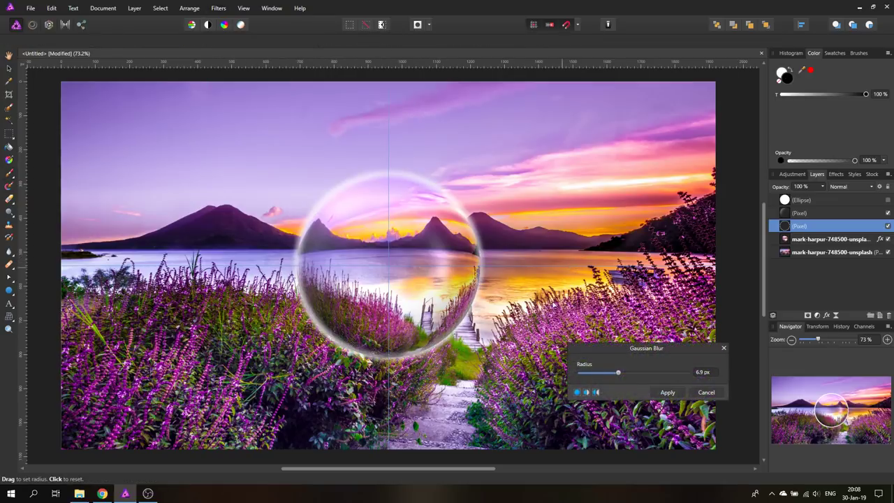
mouse_move(618, 375)
mouse_down()
mouse_move(600, 376)
mouse_move(612, 376)
mouse_up()
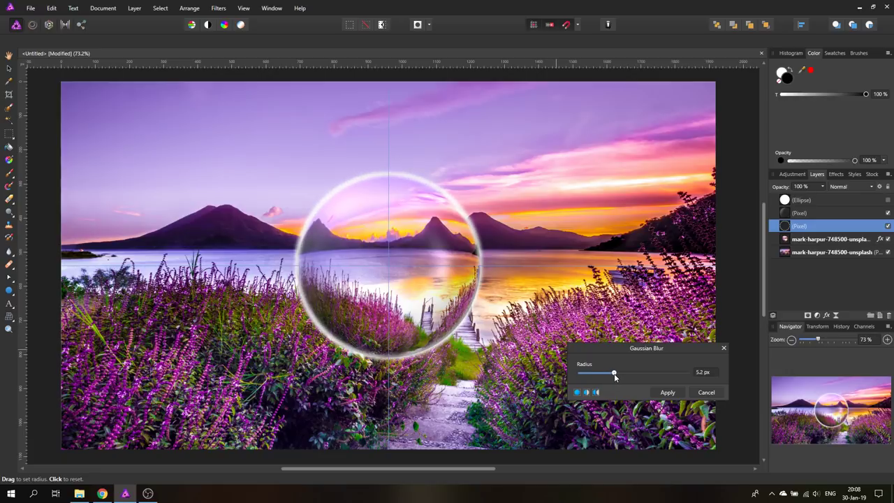
click(666, 392)
- Load the ball layer's outline as a selection, invert it, remove the blurred ring's glow outside the ball and deselect
key(b)
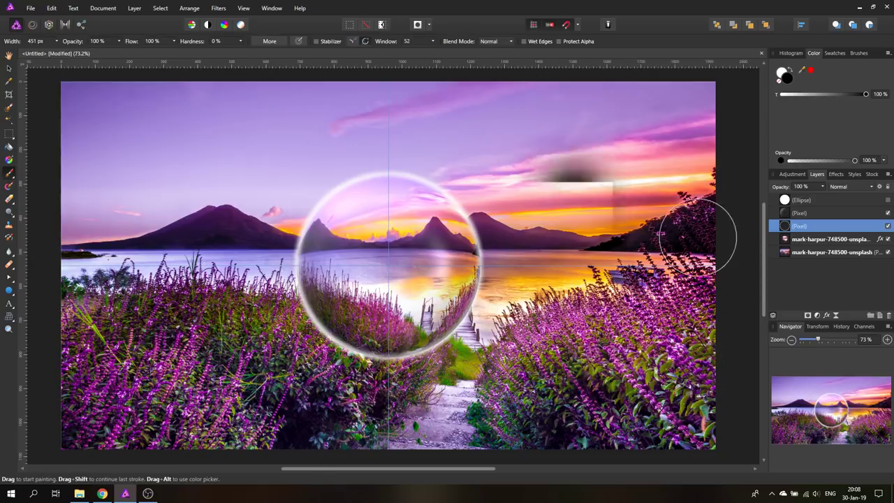
ctrl+click(786, 241)
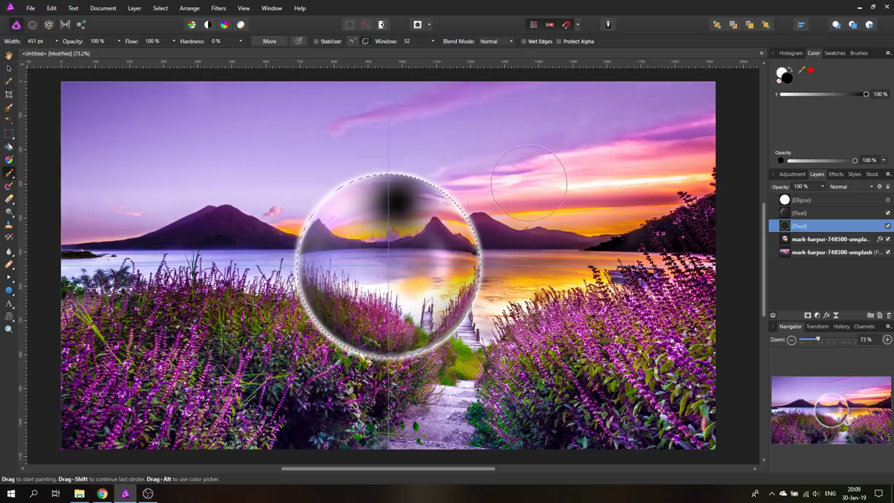
click(159, 9)
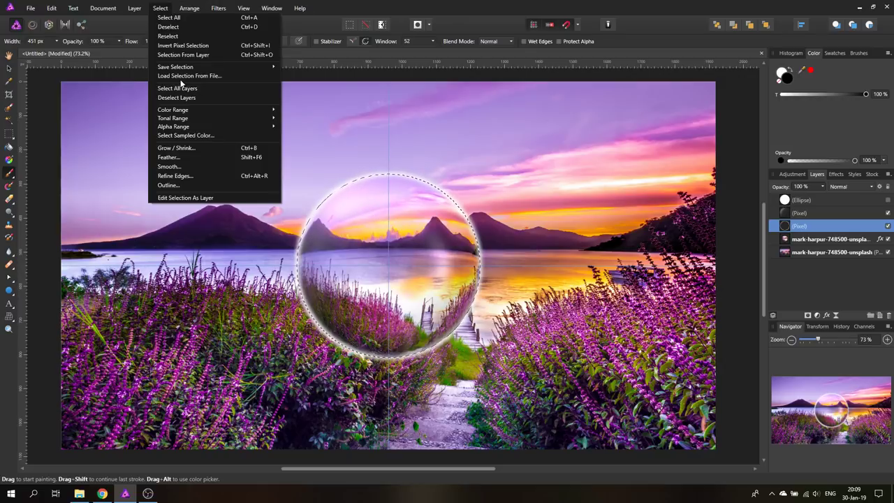
click(180, 45)
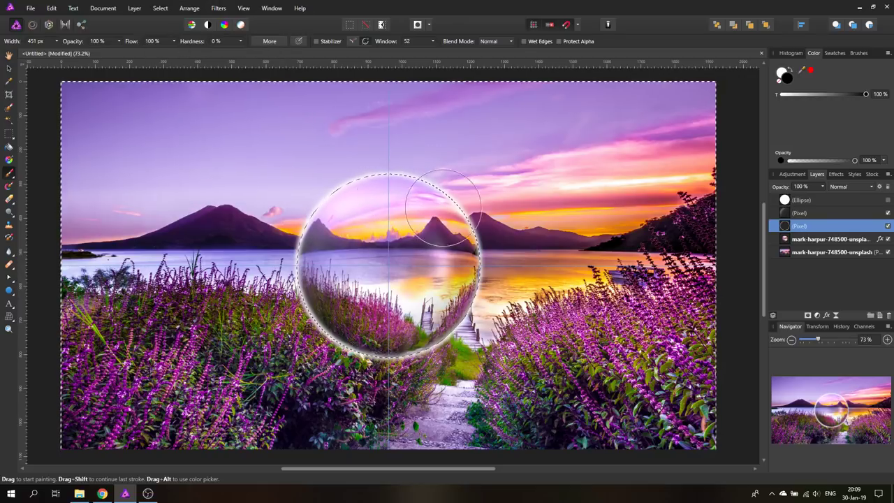
click(448, 171)
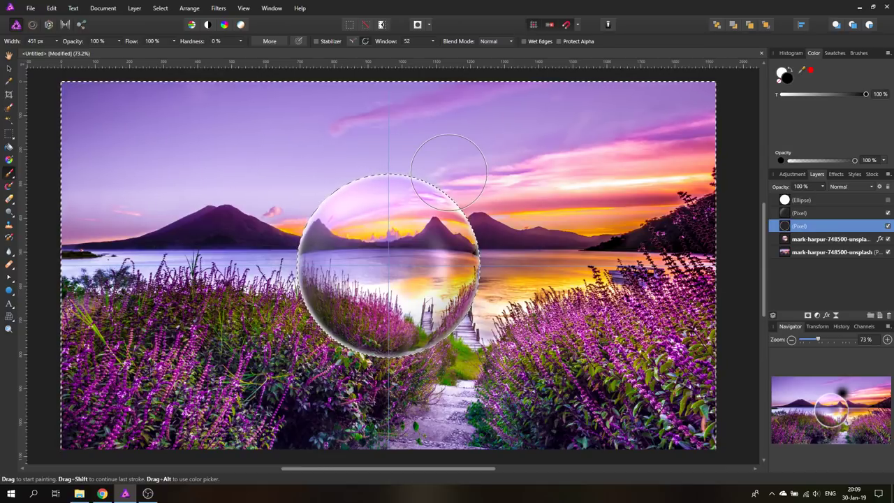
click(425, 131)
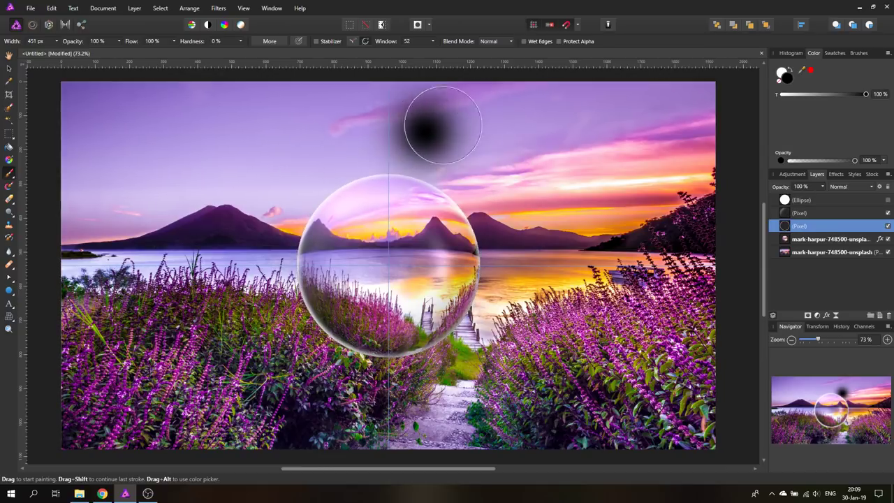
key(ctrl+z)
key(ctrl+d)
key(v)
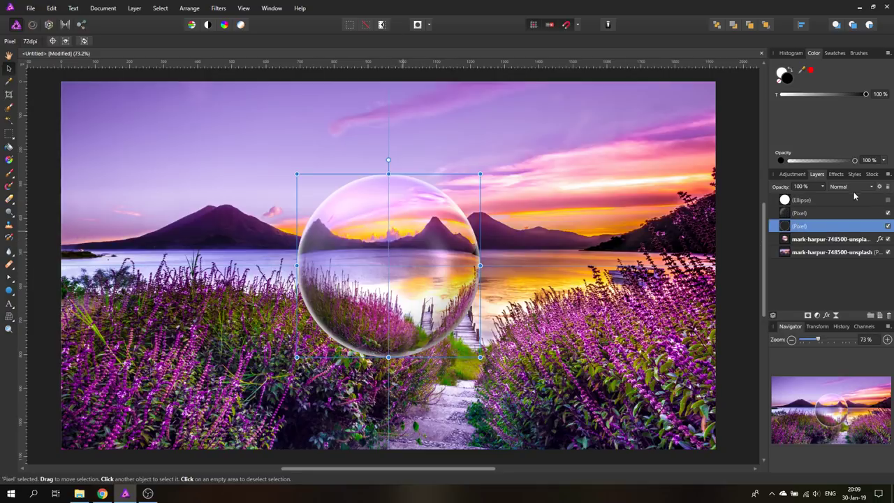
- Lower the opacity of the blurred white ring layer to 56 %
click(822, 186)
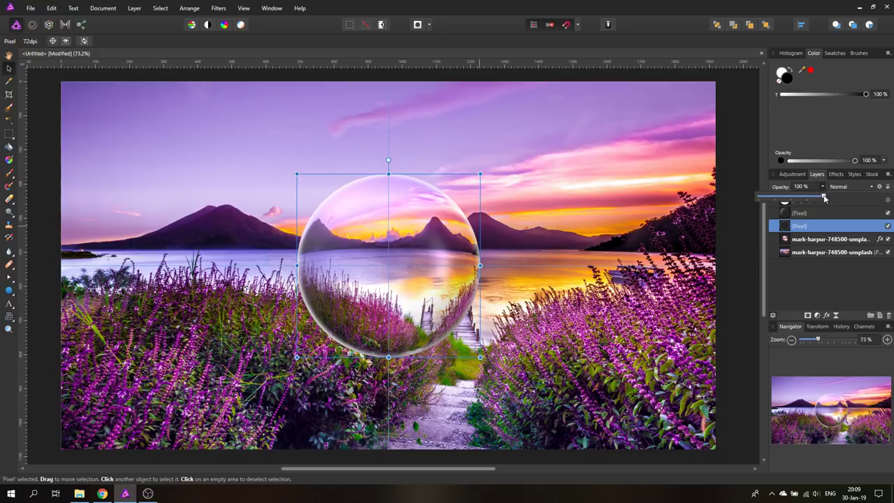
drag(824, 198, 796, 201)
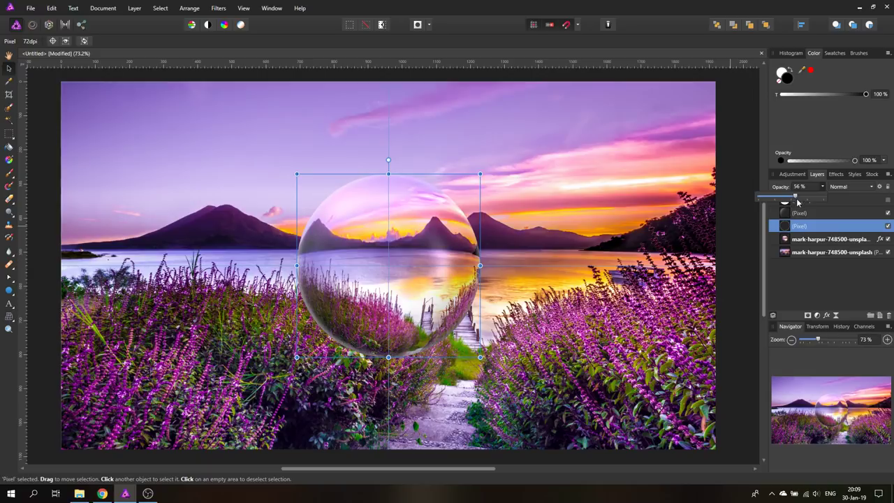
click(824, 188)
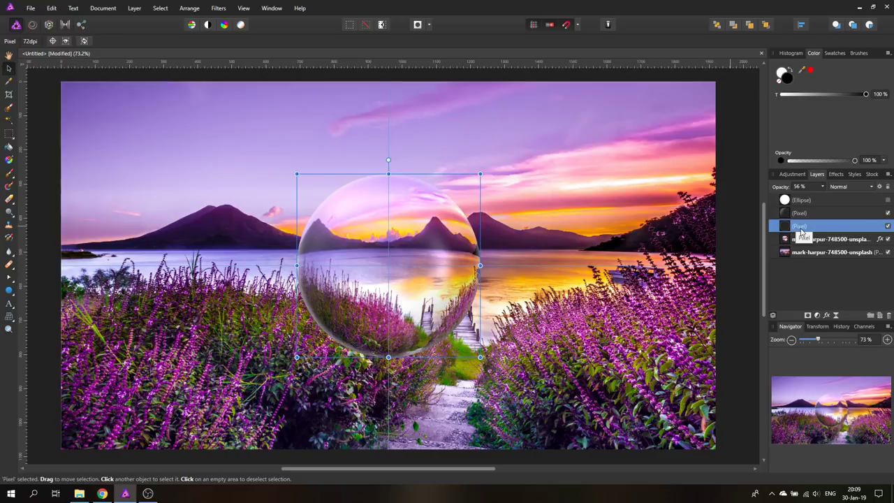
- Place the sun-rays-photoshop-overlay-free image from the 111 Fake Glas Sphere folder directly above the background photo layer
click(408, 90)
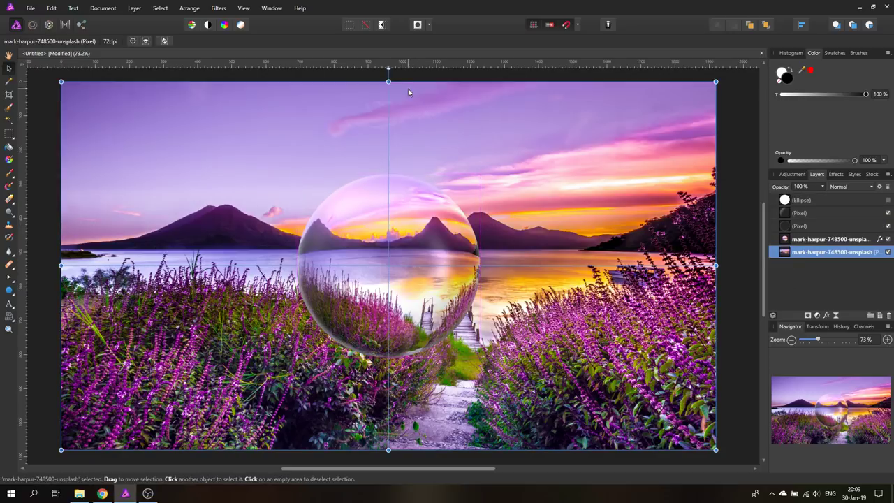
click(31, 8)
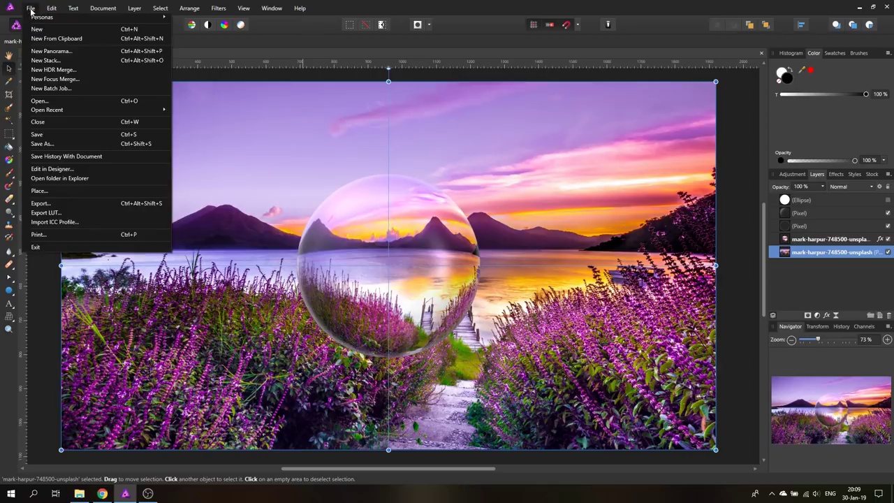
click(56, 191)
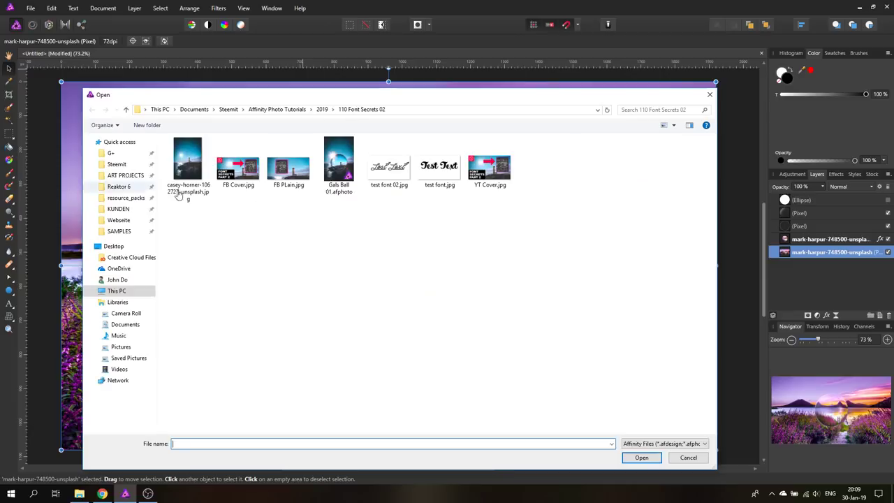
click(321, 110)
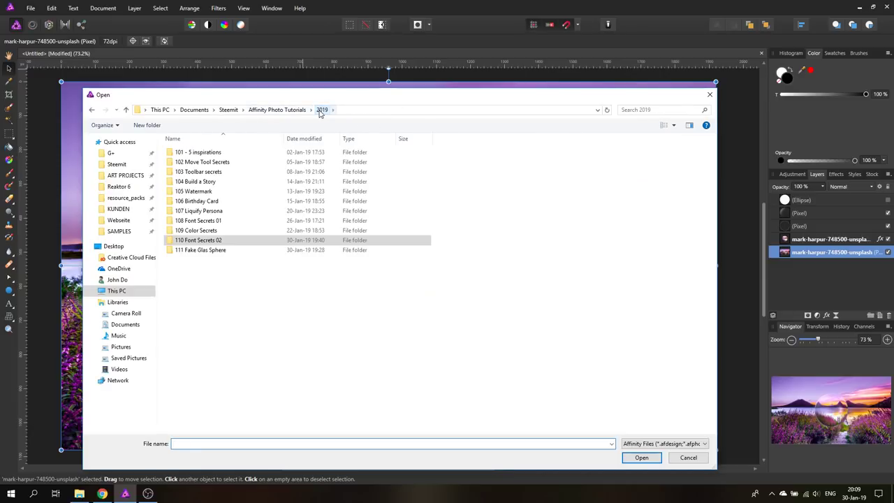
double_click(195, 254)
double_click(239, 155)
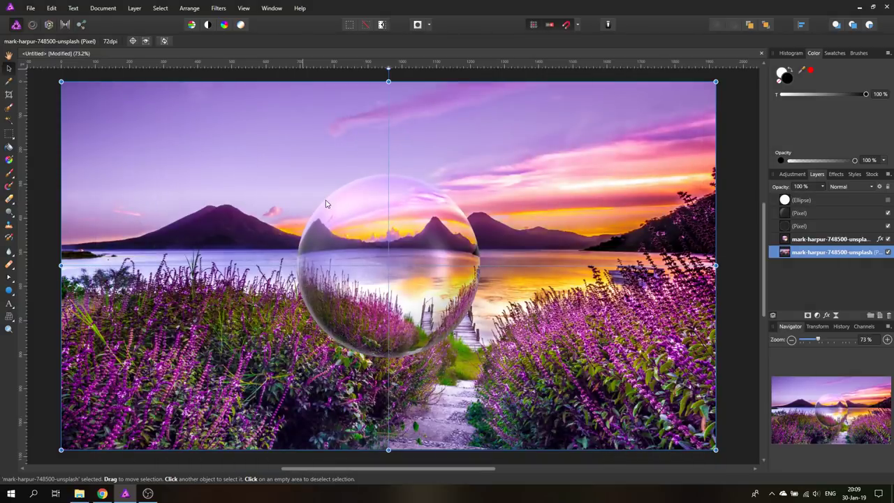
click(326, 203)
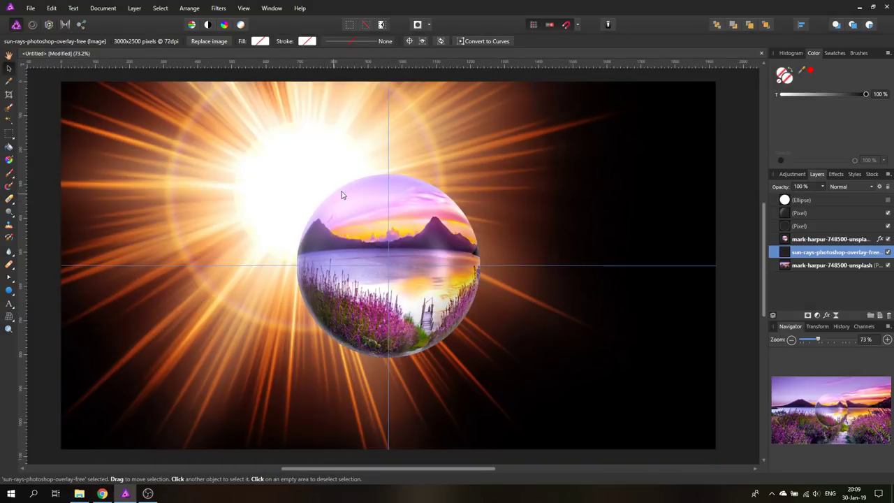
- Scale the sun-rays overlay down and position it so the sun sits at the ball's upper-left edge
click(8, 328)
drag(199, 299, 98, 122)
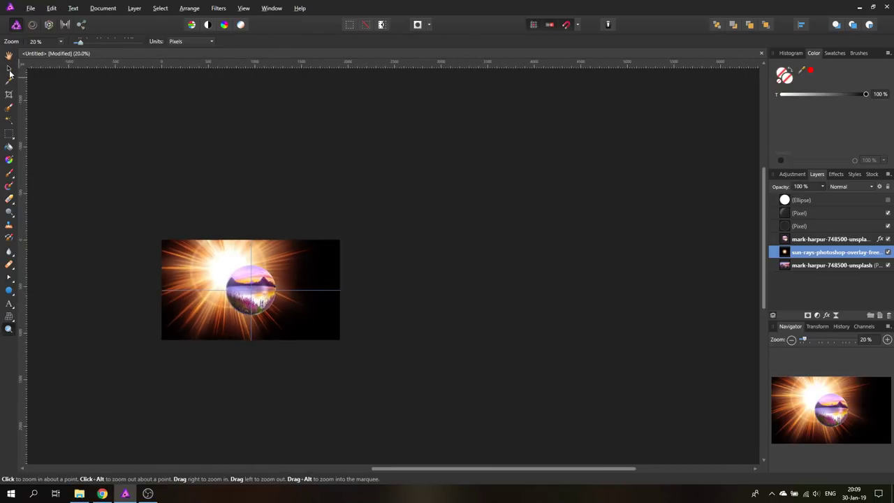
click(9, 69)
drag(373, 388, 154, 218)
drag(135, 179, 241, 273)
key(ctrl+0)
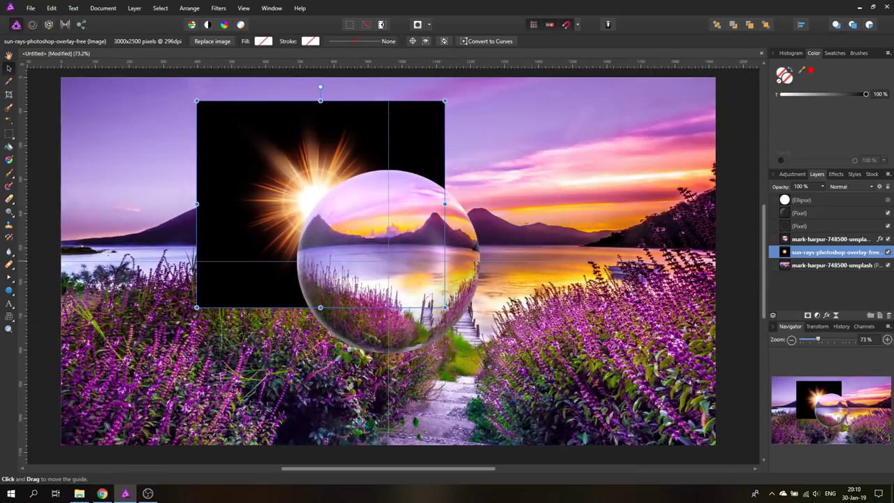
- Set the sun-rays overlay's blend mode to Screen and move its layer above the two painted pixel layers
click(837, 187)
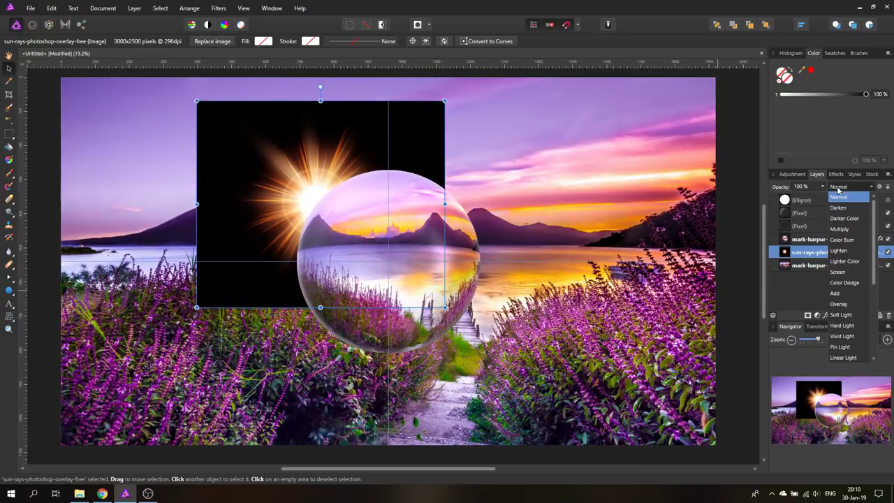
click(839, 273)
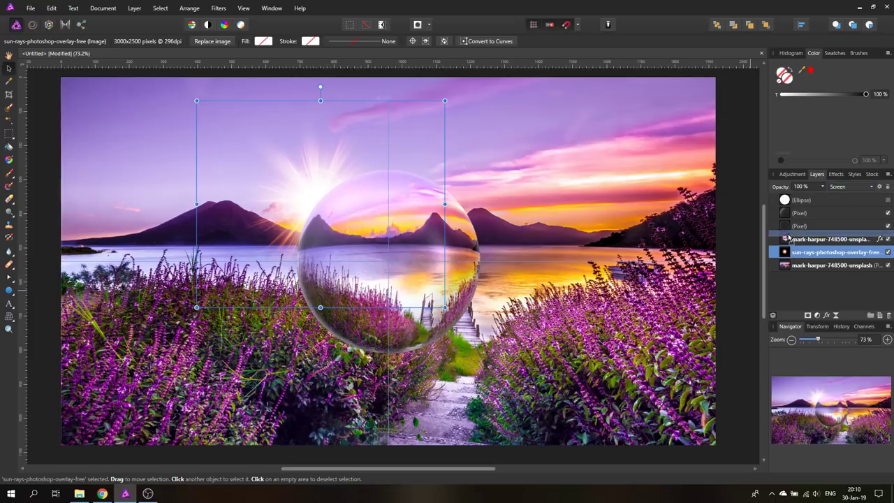
key(ctrl+z)
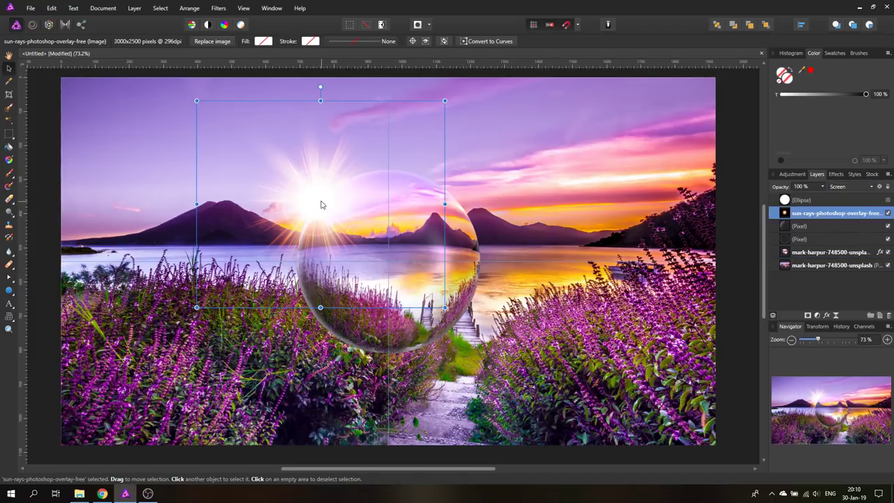
- Shift the sun flare slightly up and right over the ball's upper-left rim, set its opacity to 100 % and deselect it
mouse_move(323, 201)
mouse_down()
mouse_move(361, 187)
mouse_move(337, 198)
mouse_up()
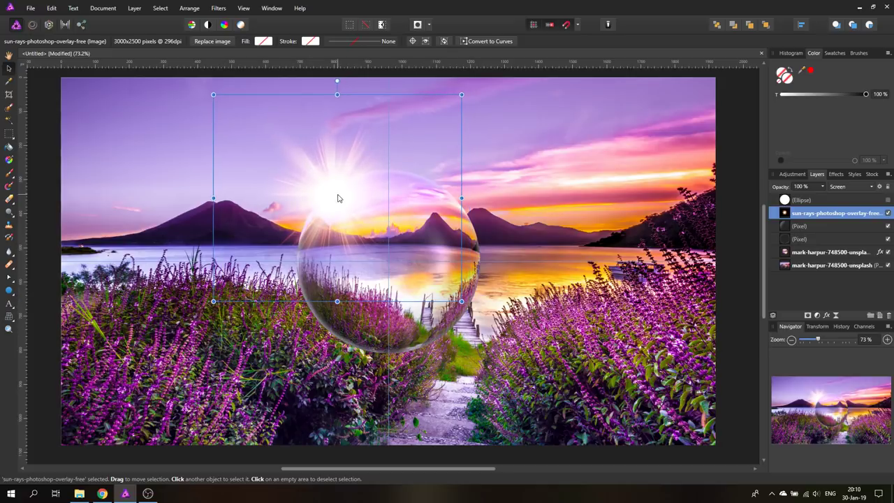
click(823, 187)
mouse_move(825, 197)
mouse_down()
mouse_move(801, 198)
mouse_move(841, 200)
mouse_up()
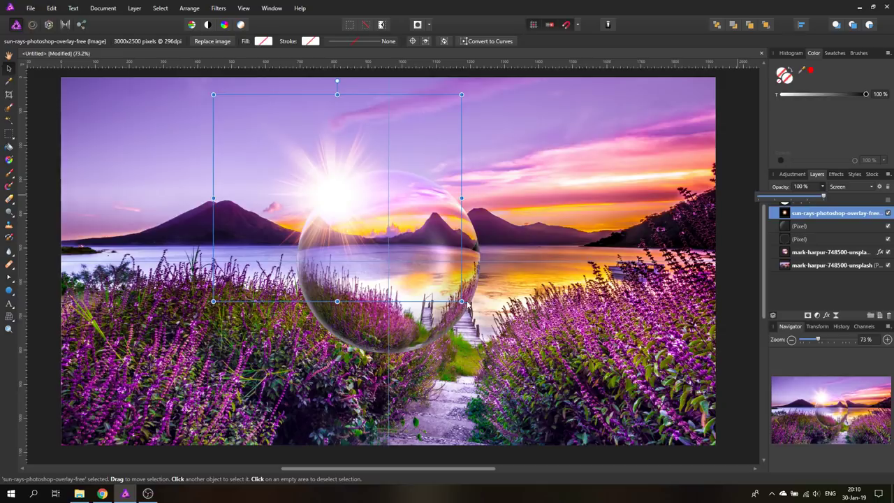
key(ctrl+d)
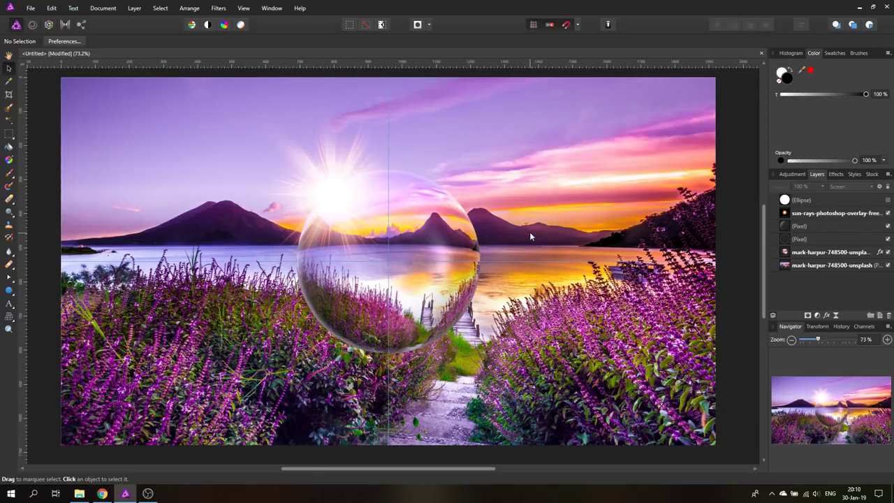
- Add a live Gaussian Blur of 4.4 px with Preserve Alpha to the background photo layer
click(793, 267)
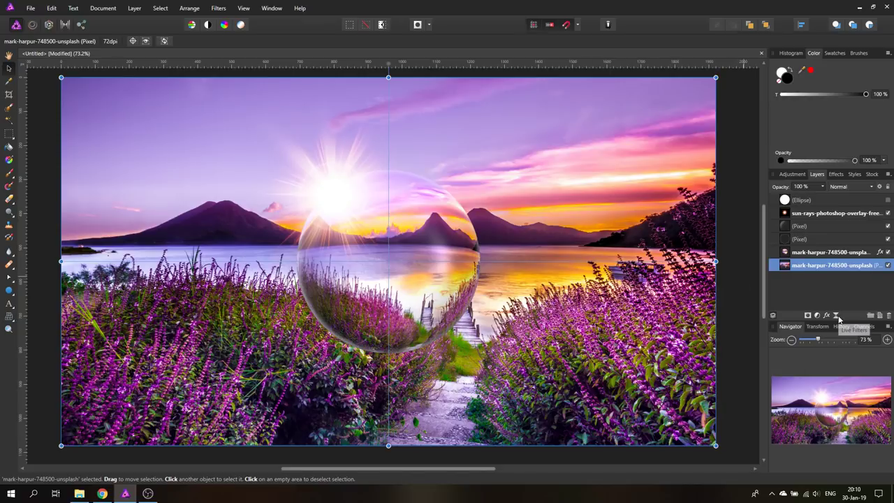
click(836, 316)
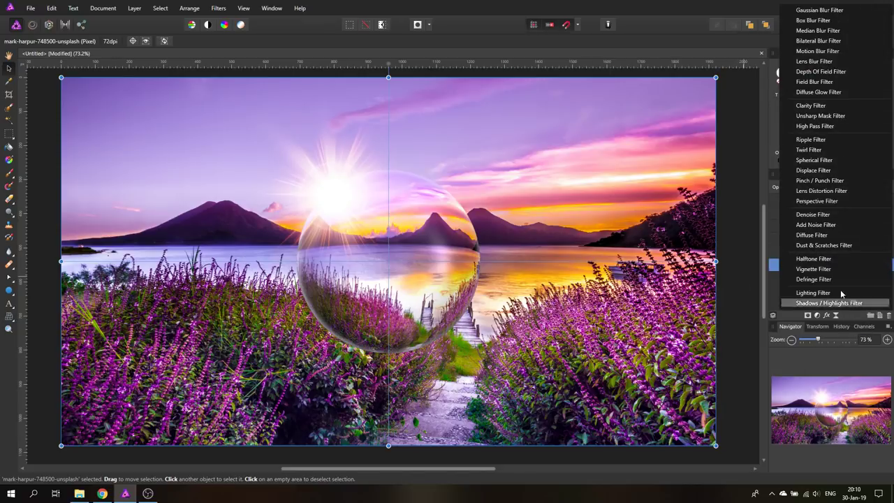
click(815, 11)
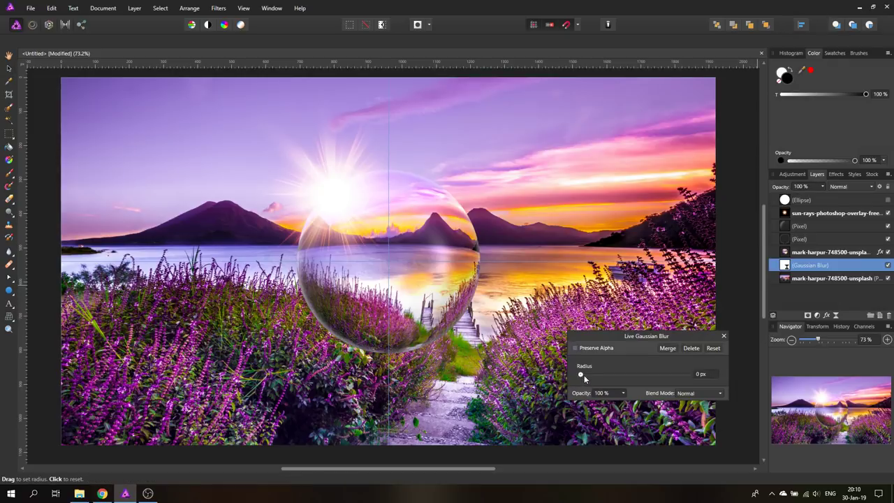
drag(584, 375, 613, 380)
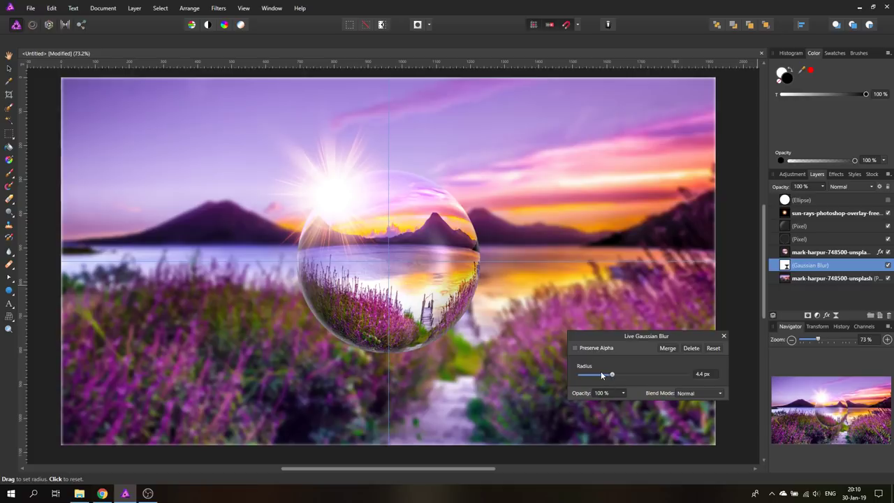
drag(597, 335, 692, 335)
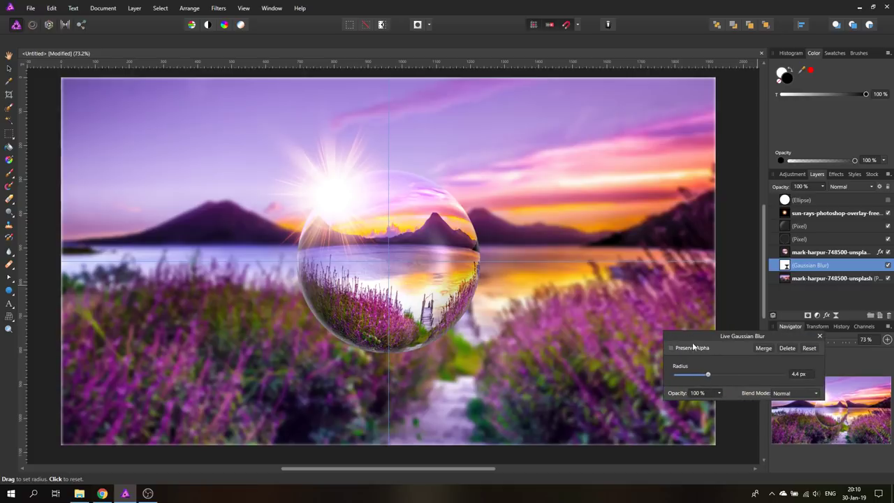
click(671, 348)
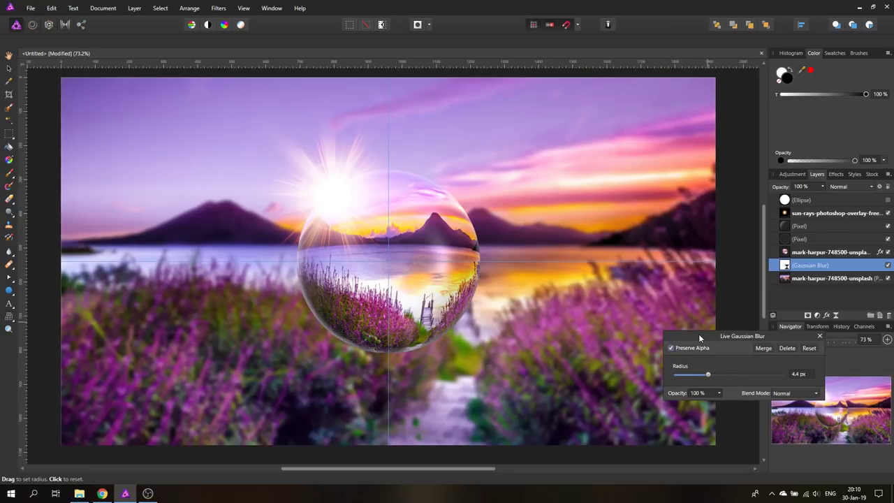
drag(699, 337, 670, 334)
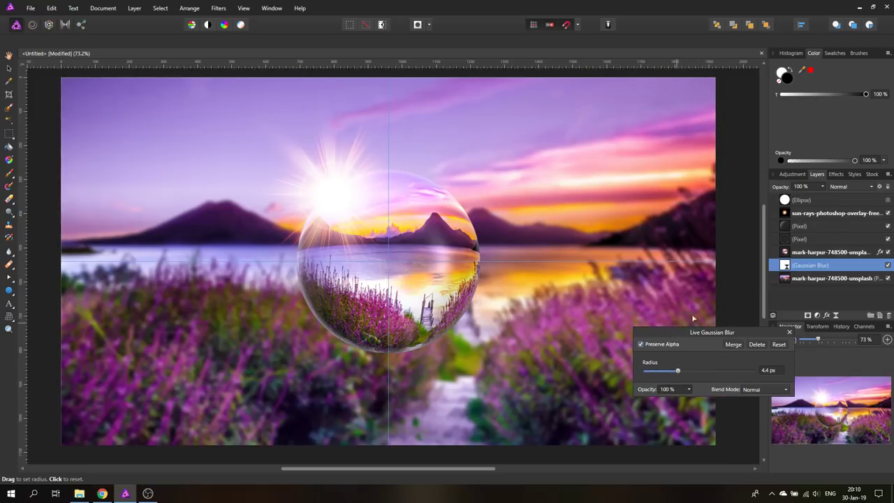
click(789, 333)
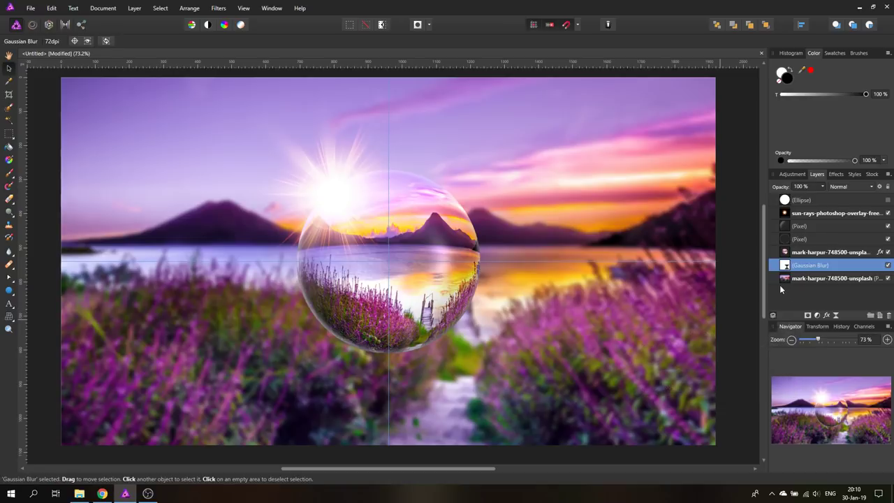
- Add a Vibrance adjustment above the background's Gaussian Blur layer and lower the vibrance slightly
click(808, 314)
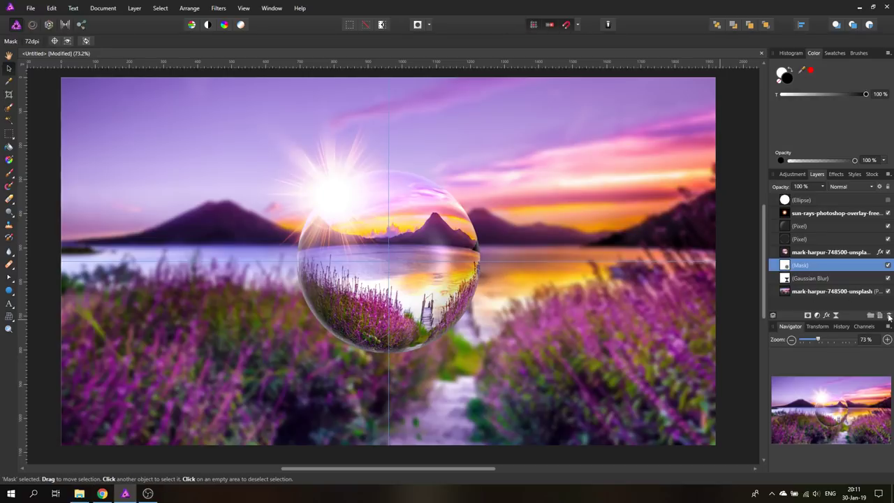
click(889, 315)
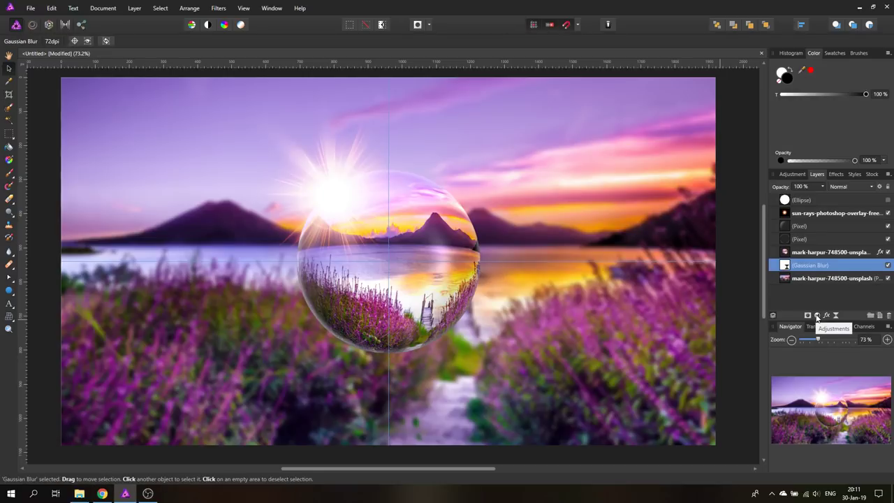
click(817, 315)
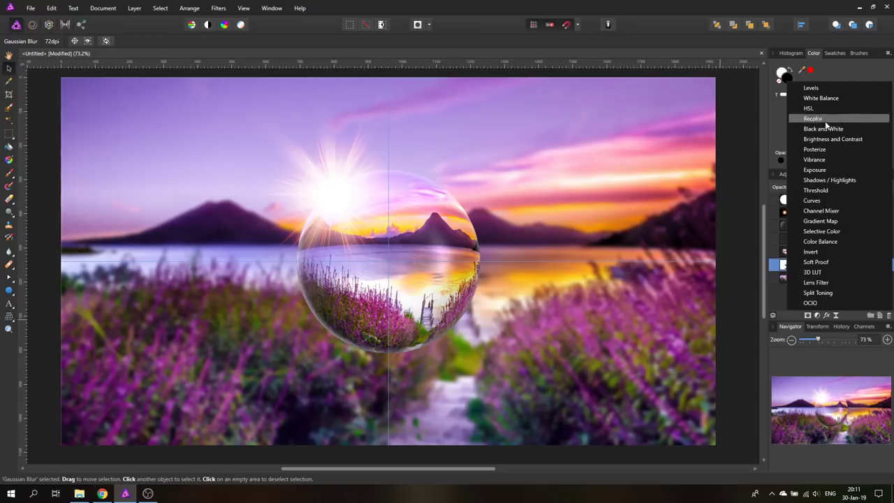
click(824, 160)
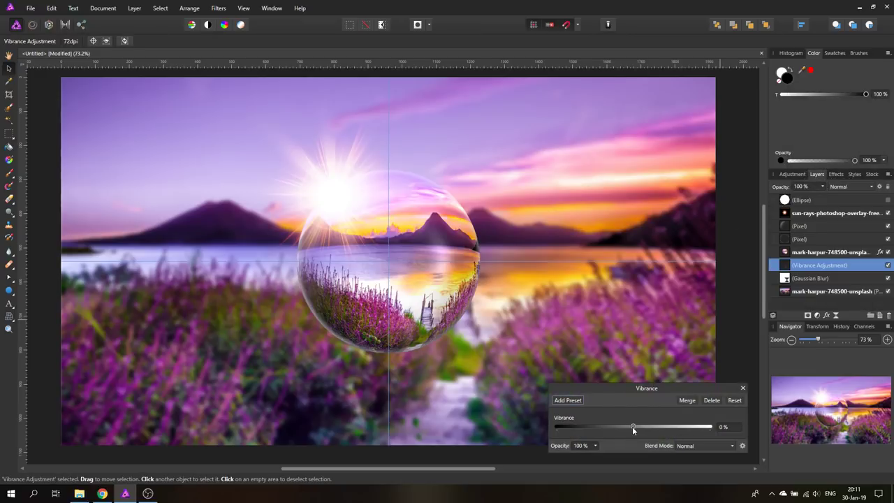
drag(632, 426, 624, 428)
click(743, 388)
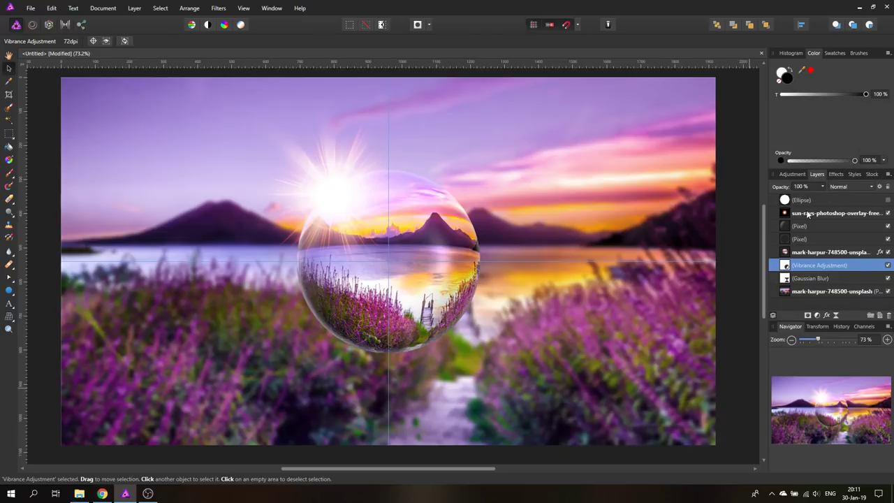
- Add a Vibrance adjustment nested inside the glass ball photo layer, increase the vibrance slightly and collapse the layer
click(785, 254)
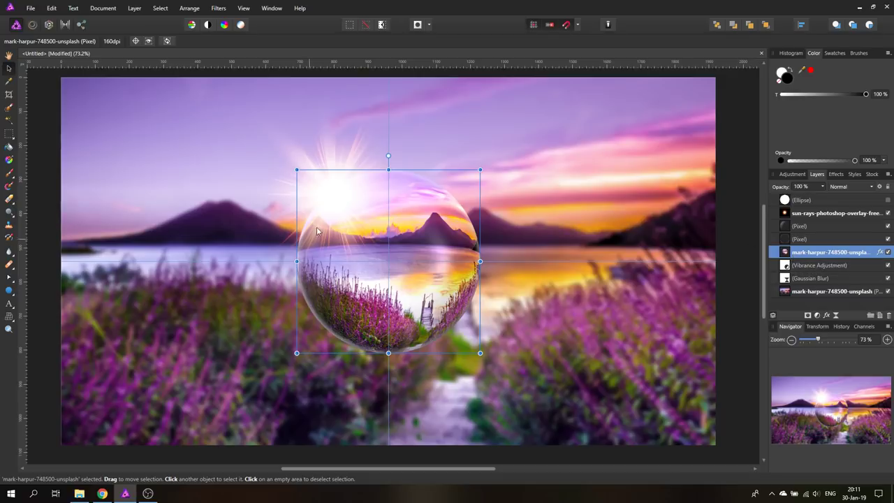
click(817, 315)
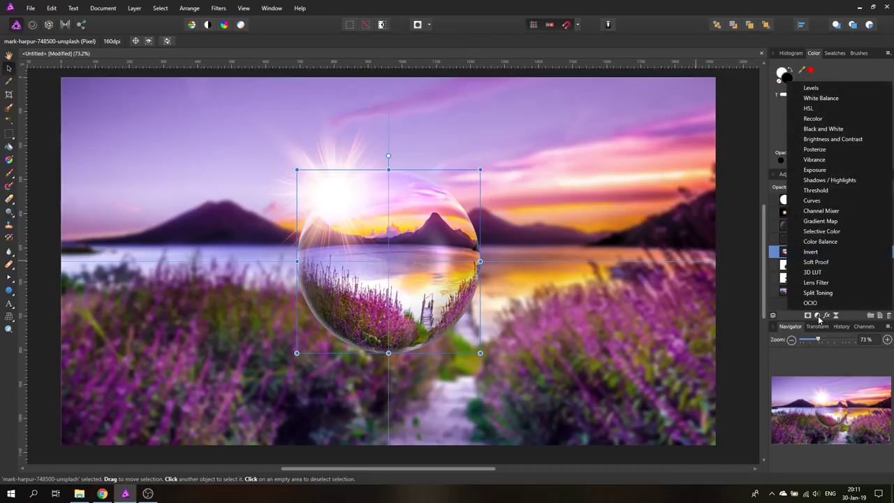
click(815, 160)
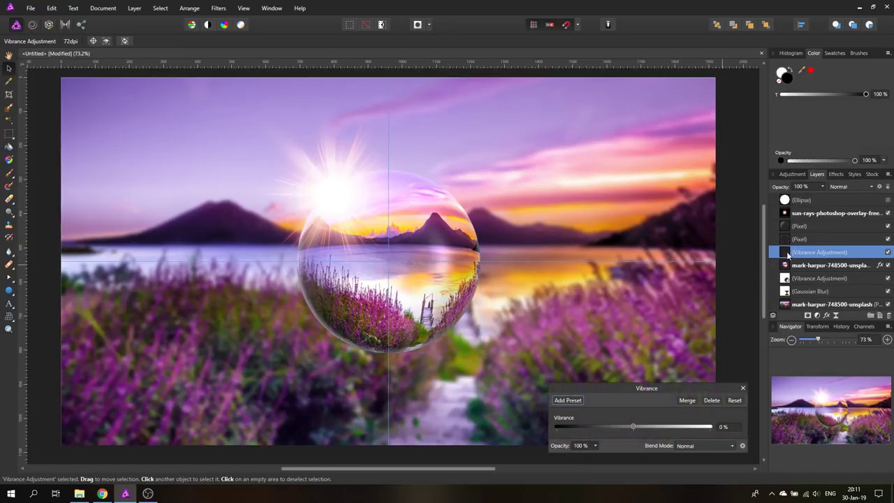
drag(796, 268, 778, 255)
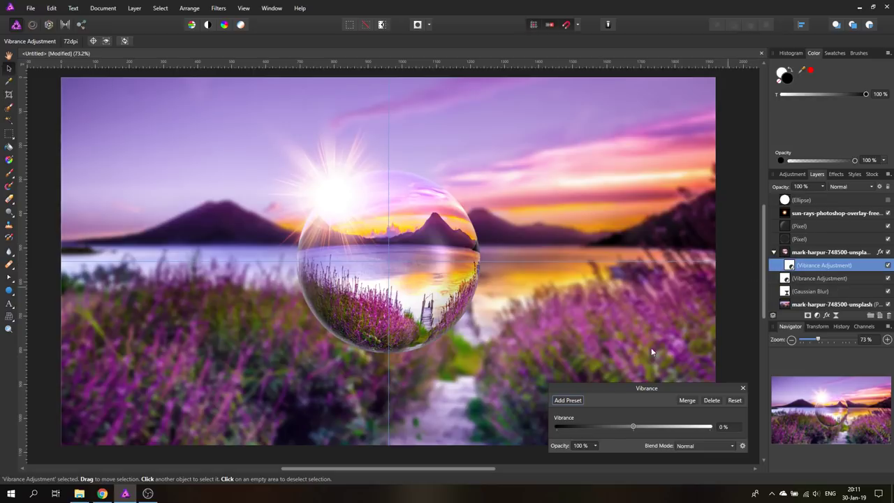
drag(637, 425, 641, 426)
click(742, 388)
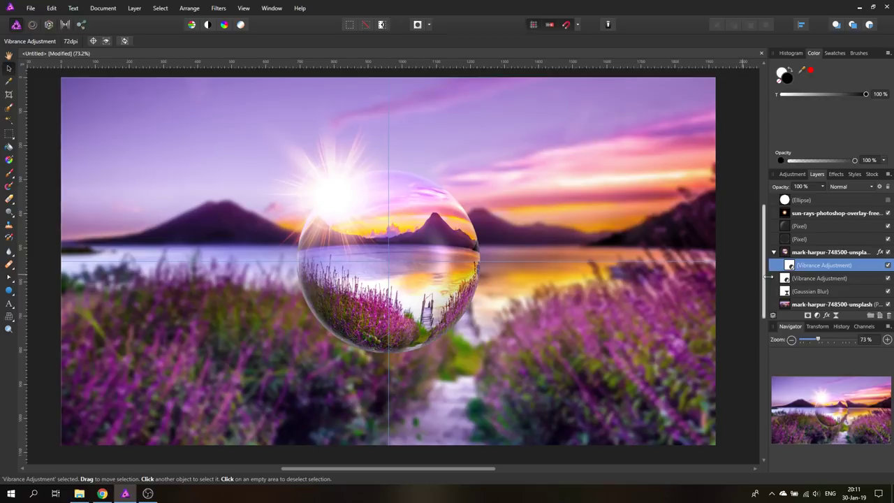
click(774, 252)
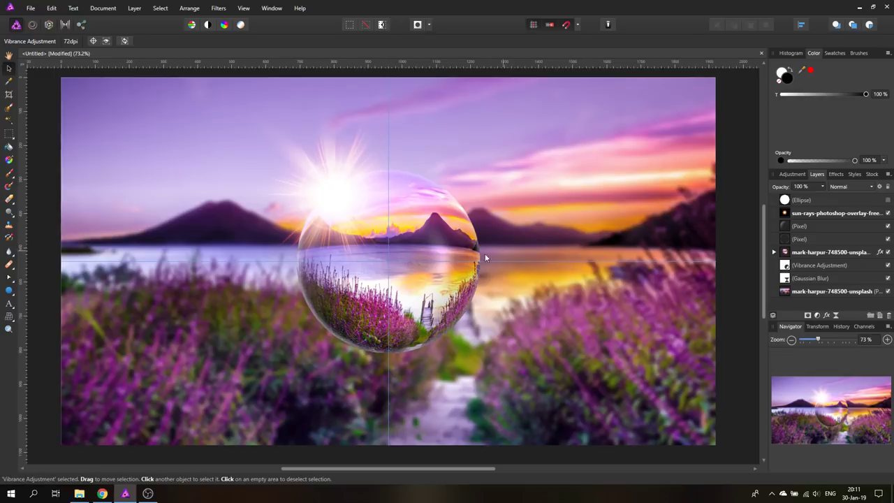
- Group the glass ball photo, the two painted pixel layers and the sun-rays overlay, and shift the group slightly upward
click(786, 254)
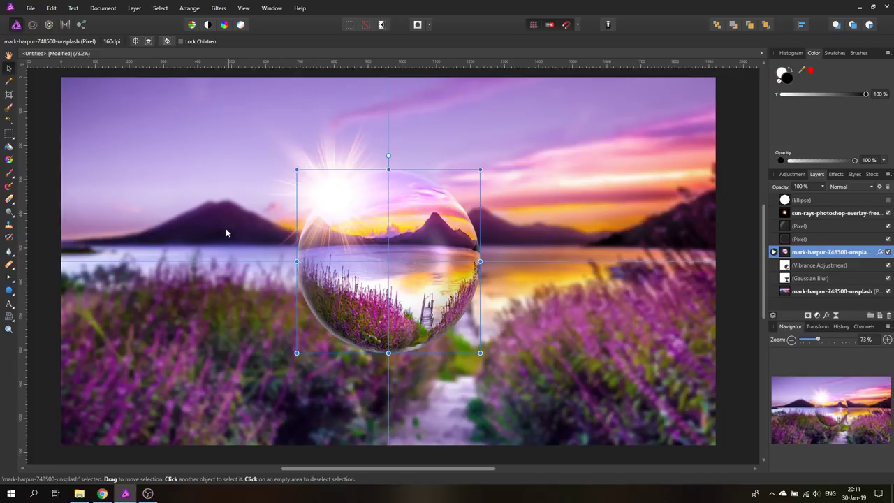
shift+click(785, 216)
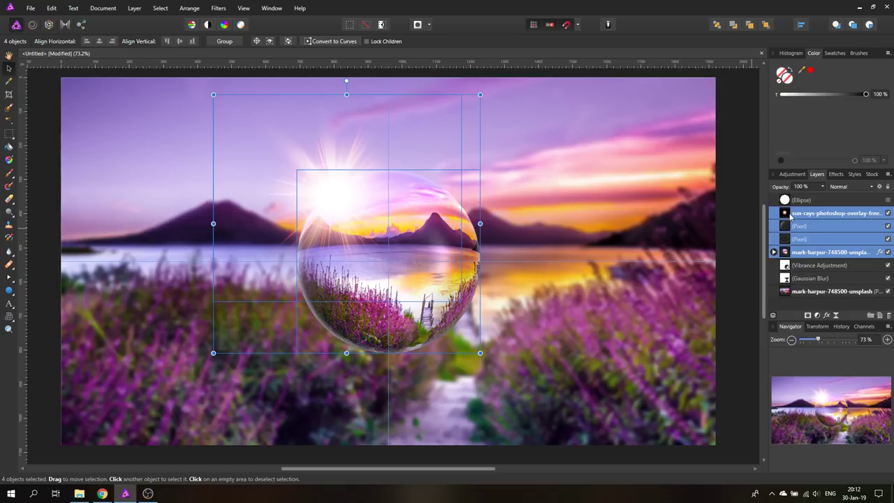
key(ctrl+g)
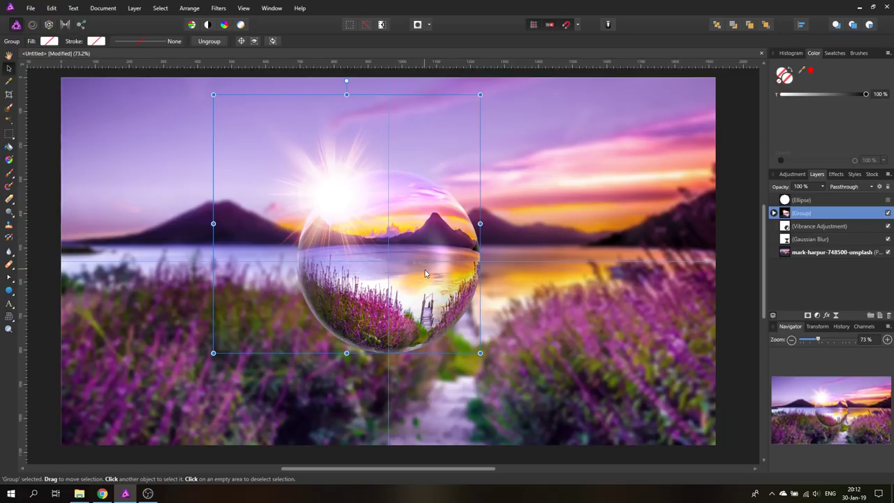
drag(431, 276, 430, 270)
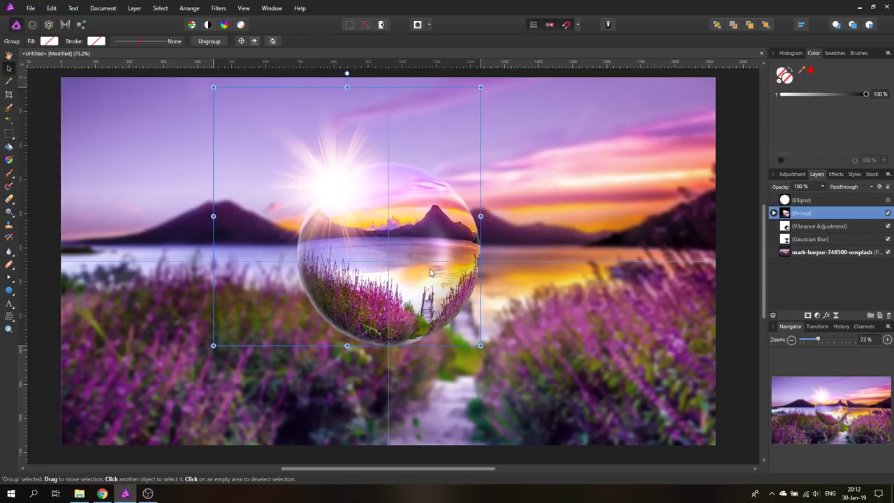
- Deselect the glass ball group and hide the guides crossing the image
click(243, 8)
click(270, 62)
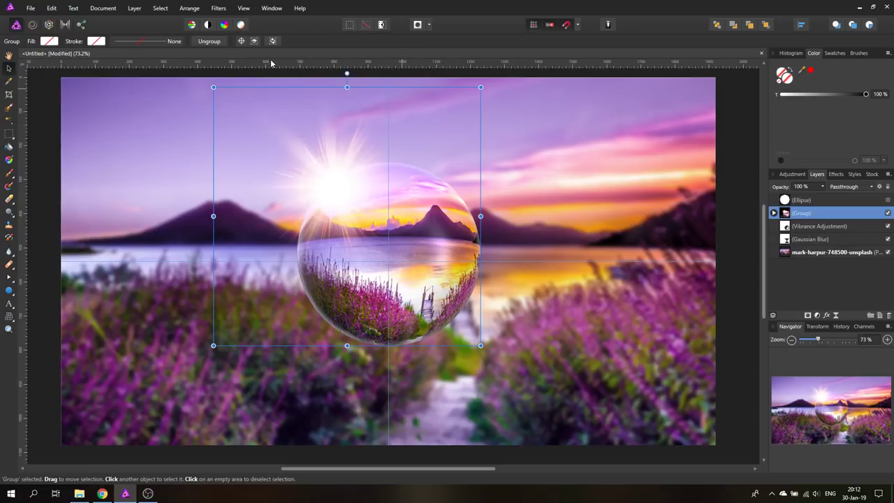
click(44, 136)
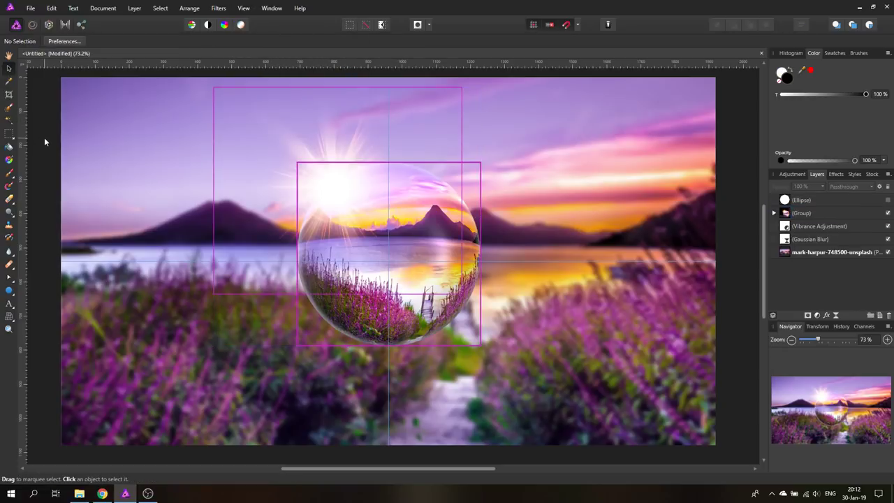
click(244, 8)
click(269, 70)
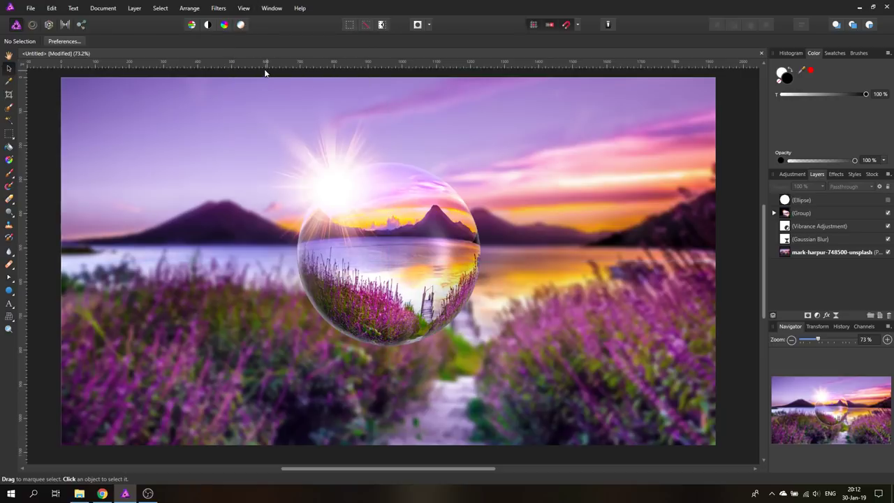